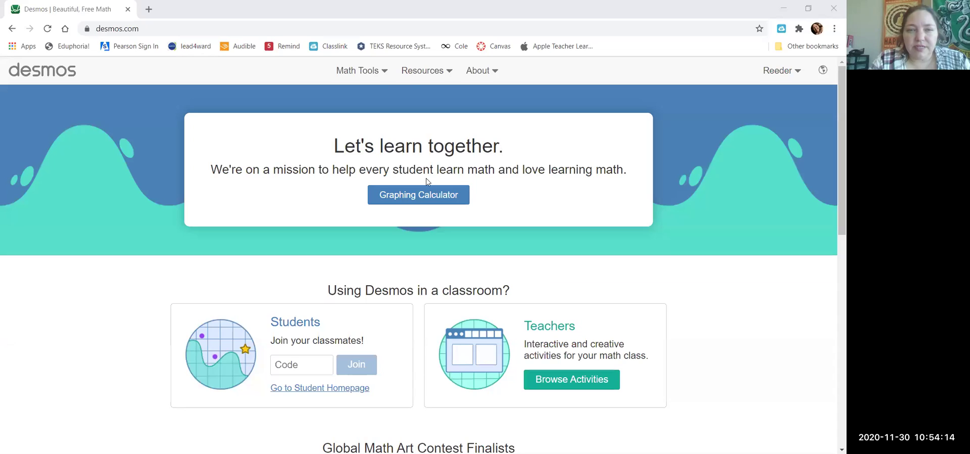
# Step: Open the Geometry Tool from the Math Tools menu on desmos.com
pyautogui.click(375, 74)
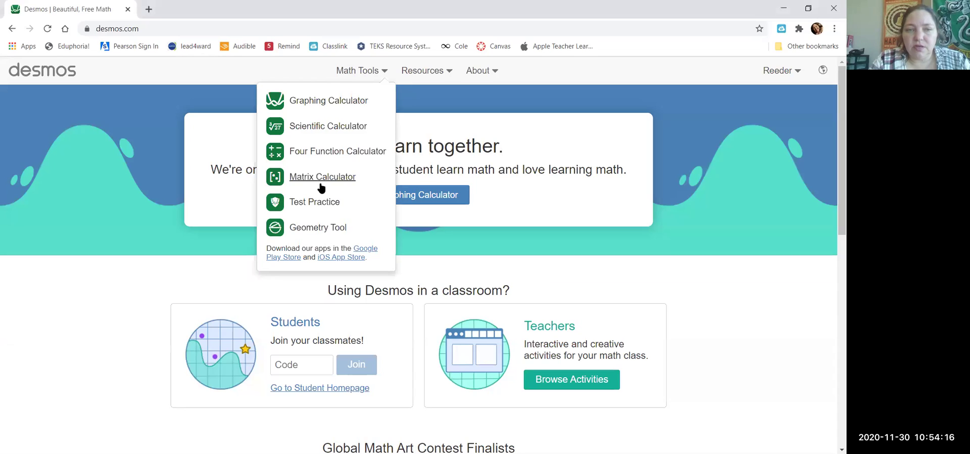
pyautogui.click(316, 231)
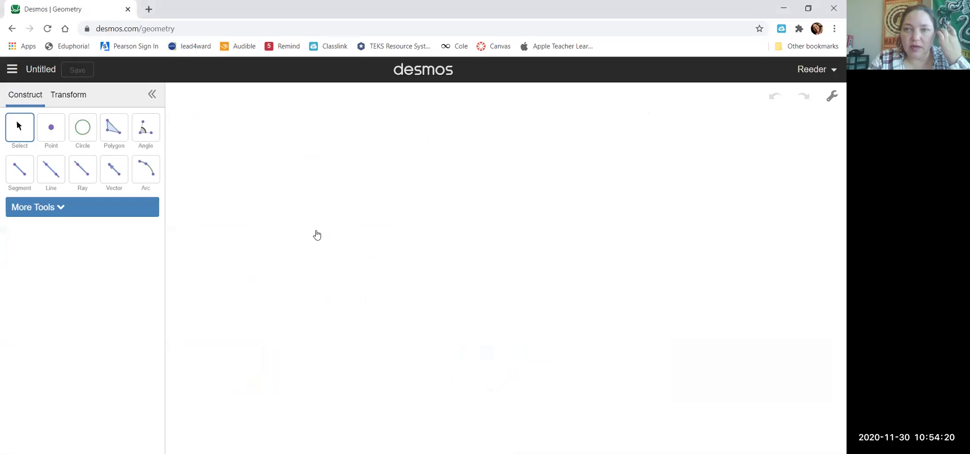
# Step: Draw a shaded three-vertex triangle with the Polygon tool and drag it up and left
pyautogui.click(121, 134)
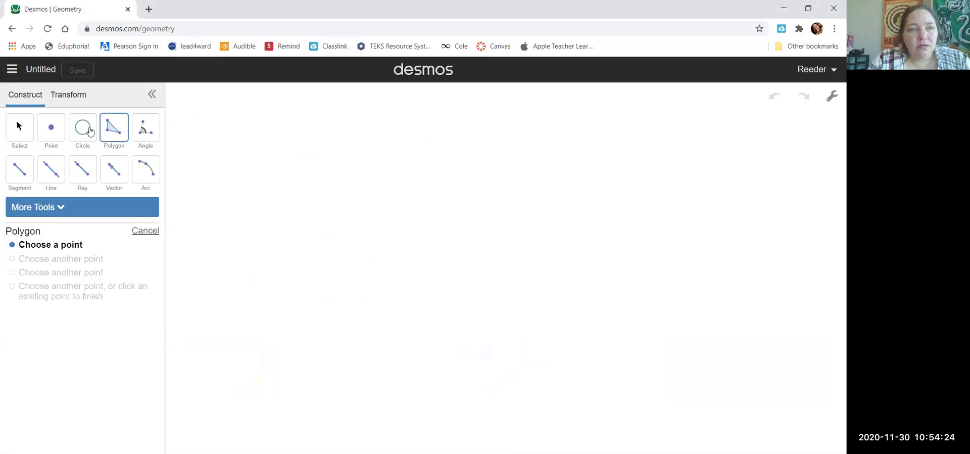
pyautogui.click(362, 237)
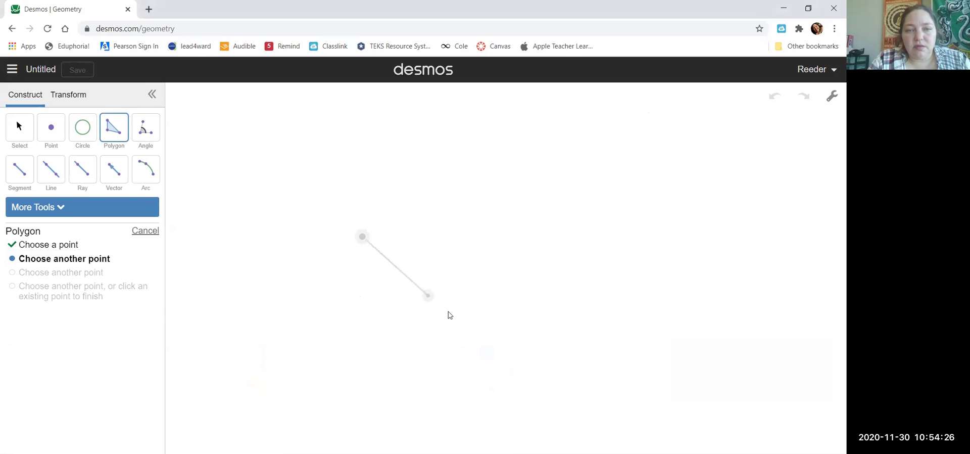
pyautogui.click(509, 354)
pyautogui.click(567, 179)
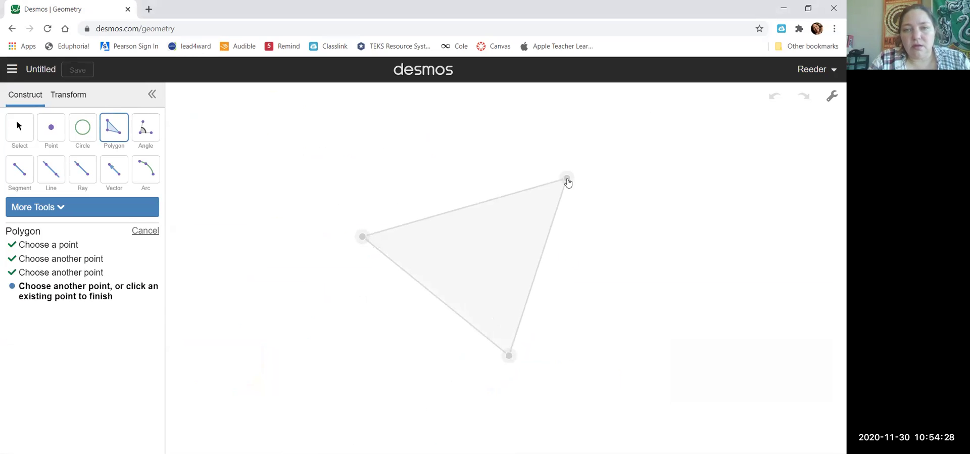
pyautogui.click(567, 179)
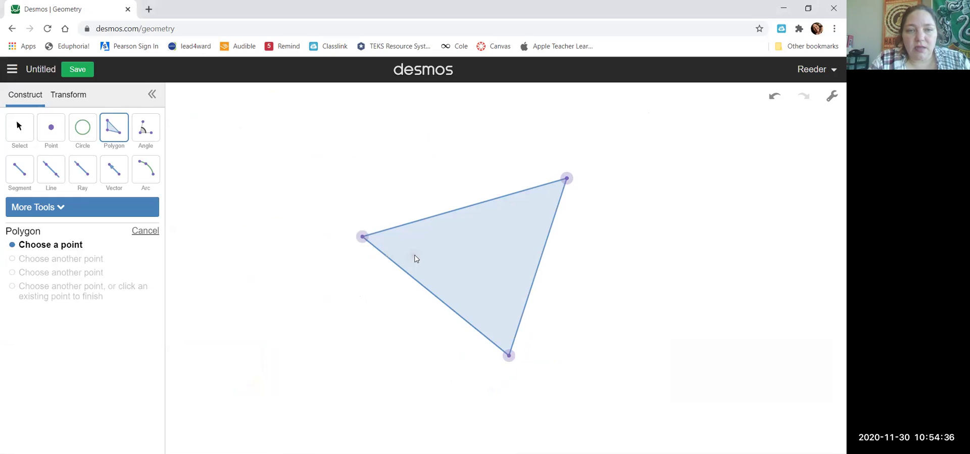
pyautogui.click(21, 128)
pyautogui.moveTo(431, 218); pyautogui.dragTo(401, 205)
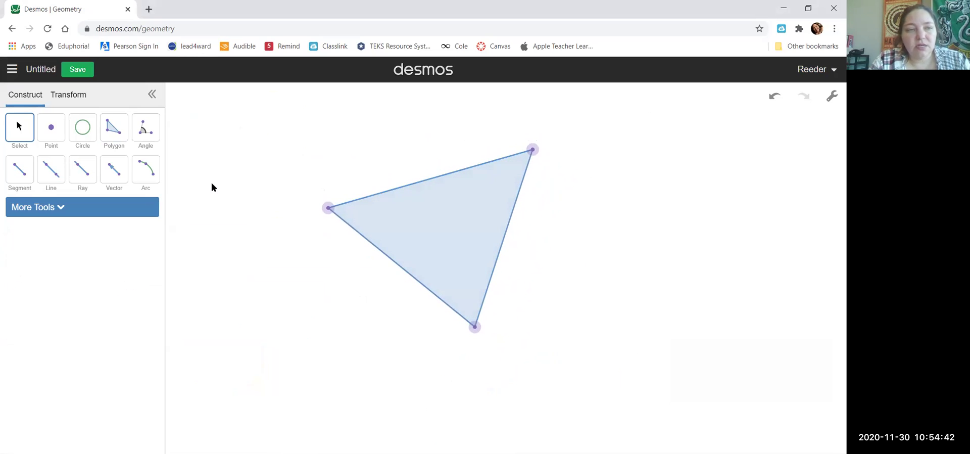
# Step: Draw a circle centred on the left vertex through the upper side, and mark its lower-side crossing
pyautogui.click(84, 130)
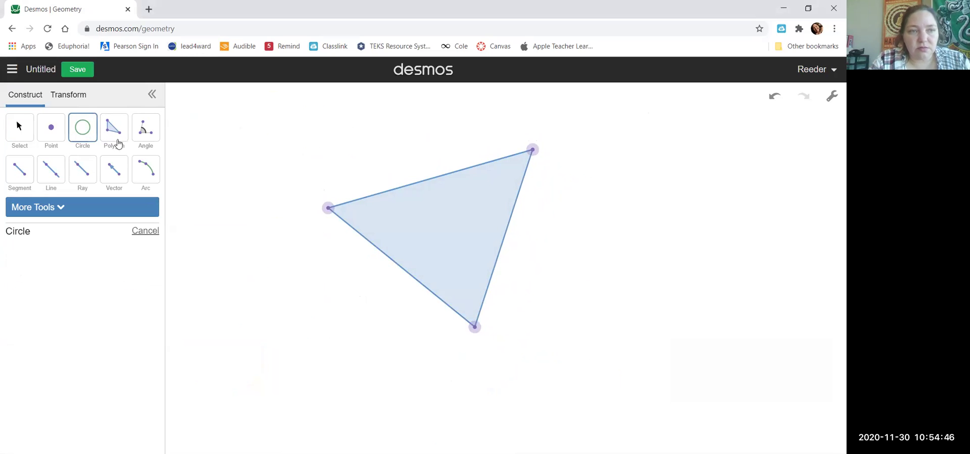
pyautogui.click(327, 209)
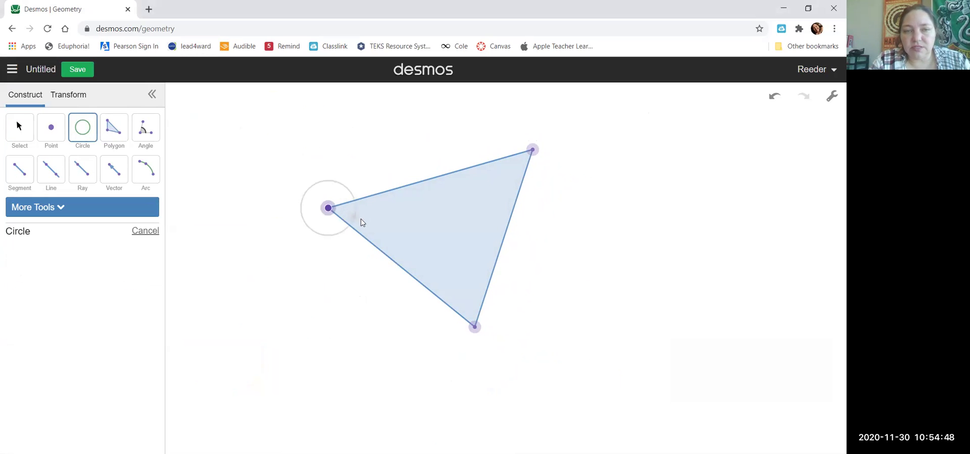
pyautogui.click(407, 188)
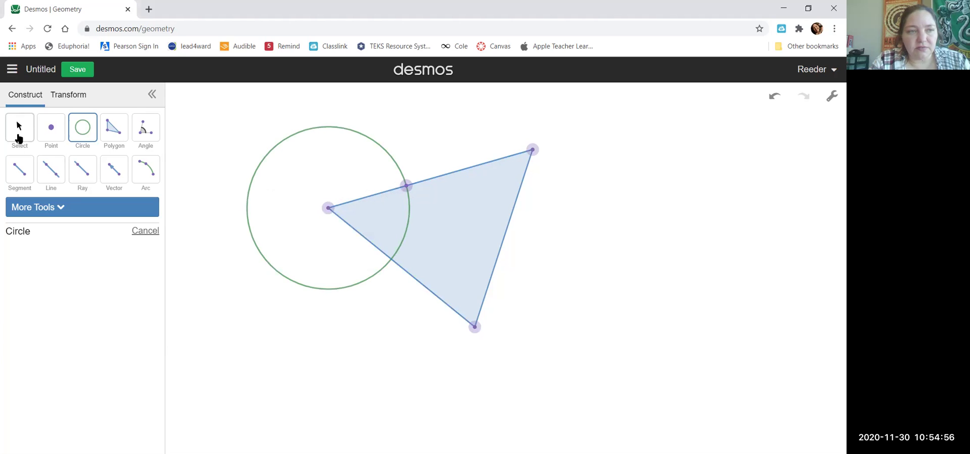
pyautogui.click(54, 129)
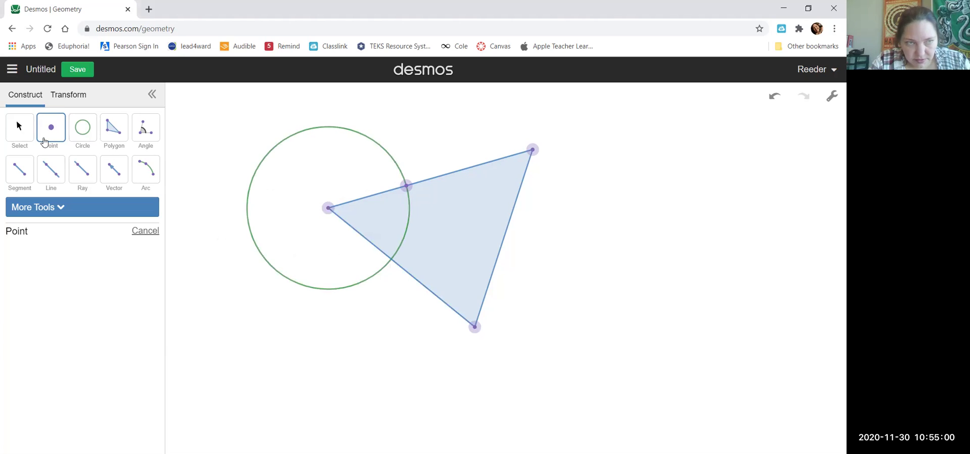
pyautogui.click(390, 260)
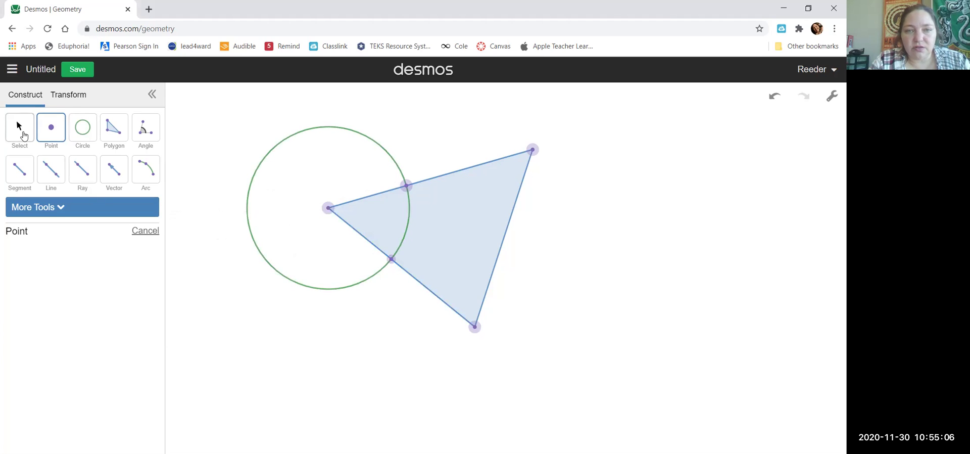
pyautogui.click(20, 131)
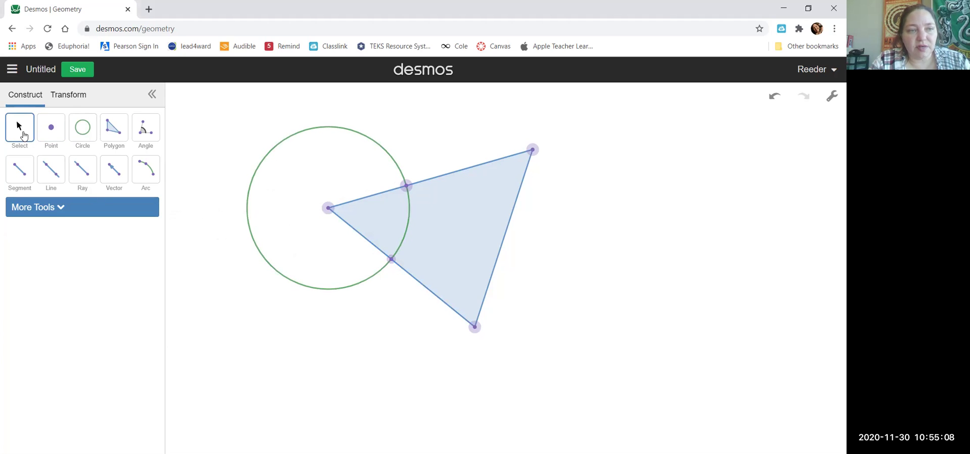
# Step: Colour the upper intersection point red and the lower one green, then hide the circle
pyautogui.click(407, 187)
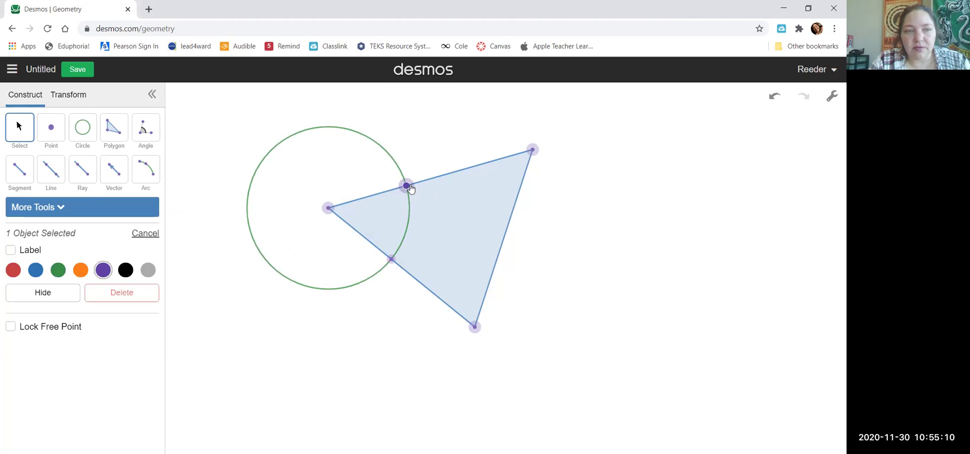
pyautogui.click(13, 270)
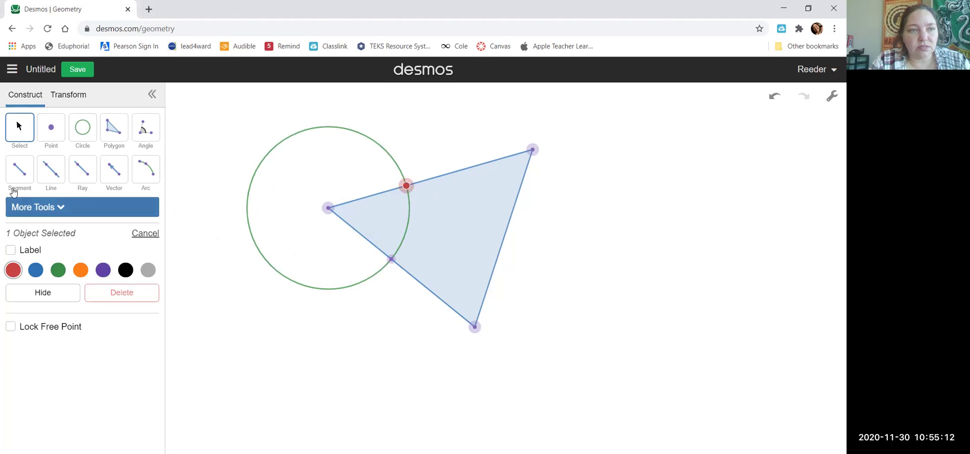
pyautogui.click(391, 260)
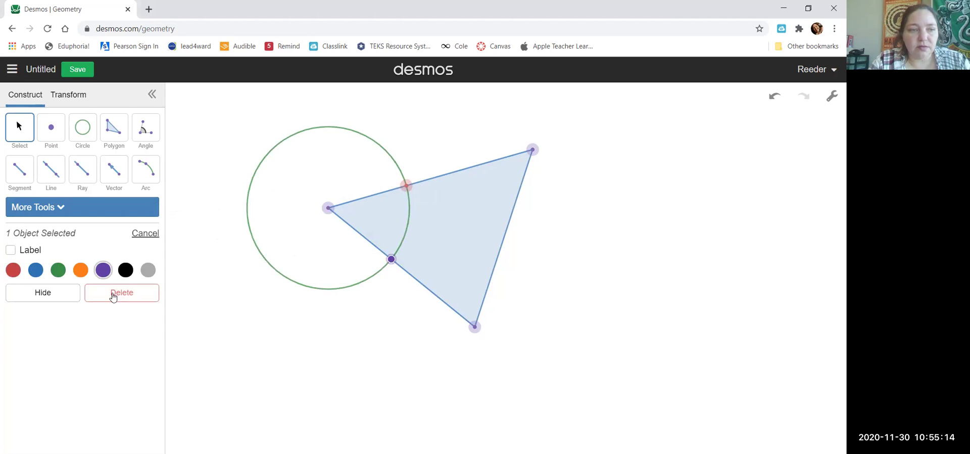
pyautogui.click(60, 272)
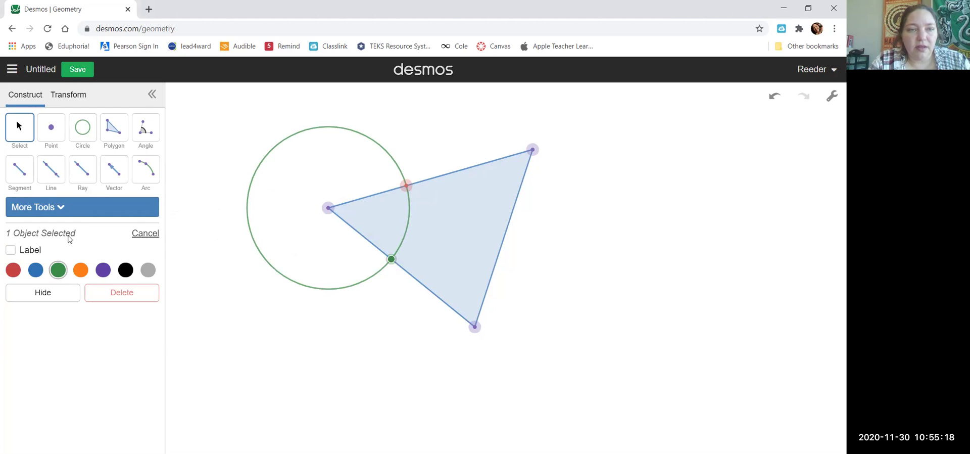
pyautogui.click(254, 180)
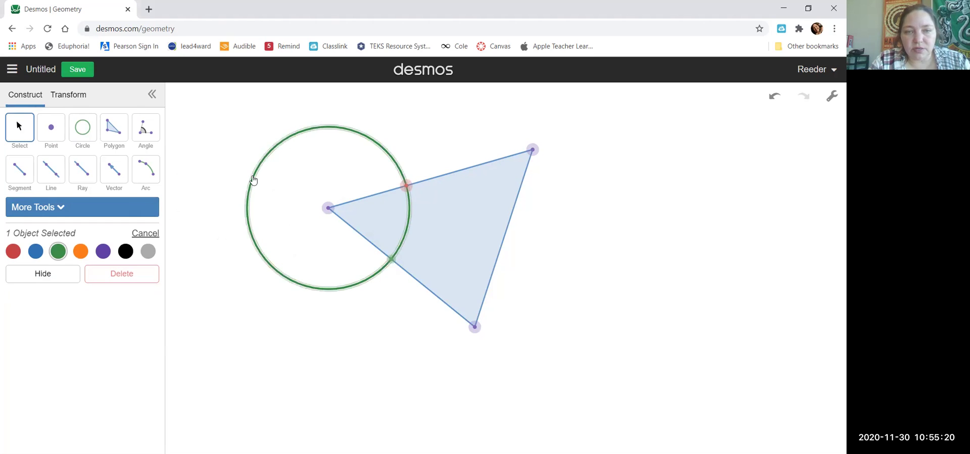
pyautogui.click(68, 276)
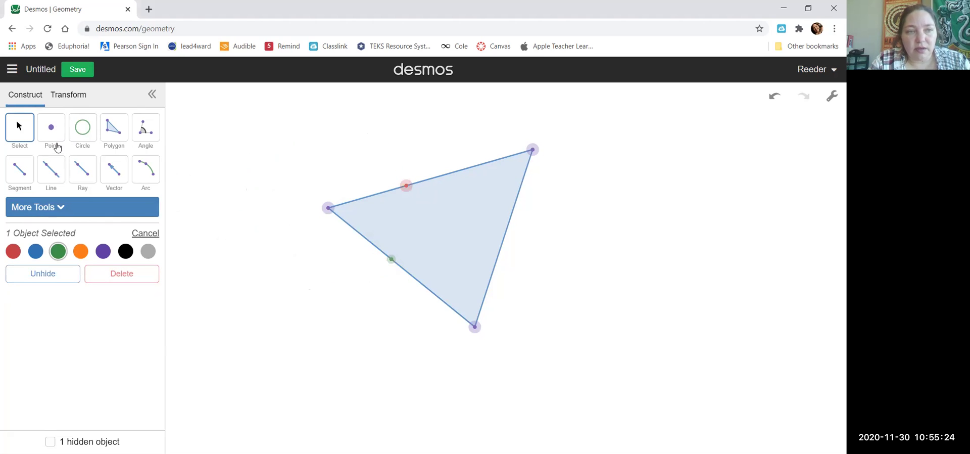
pyautogui.click(80, 139)
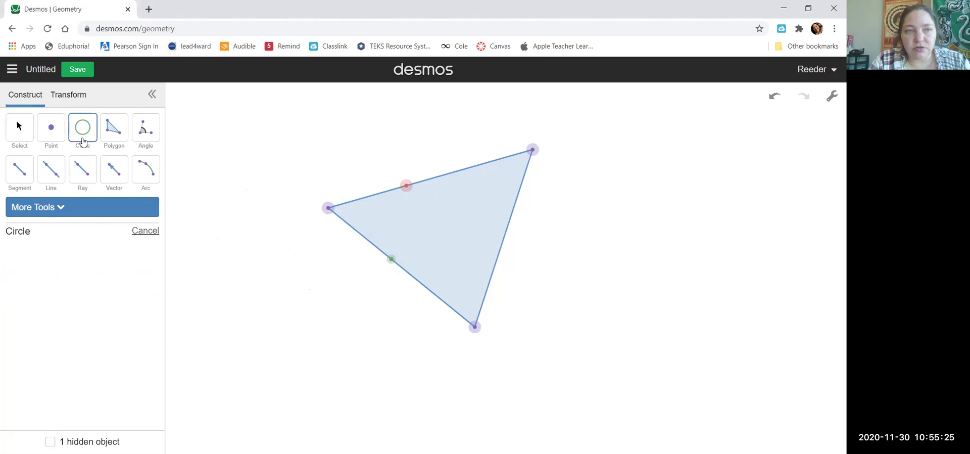
# Step: Draw a red-centred circle through green and a green-centred one through red; mark their inner crossing
pyautogui.click(407, 185)
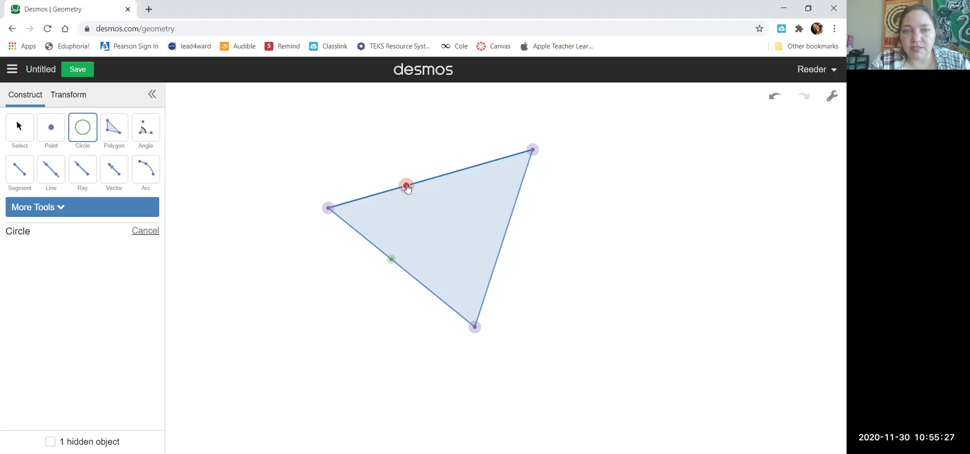
pyautogui.click(392, 261)
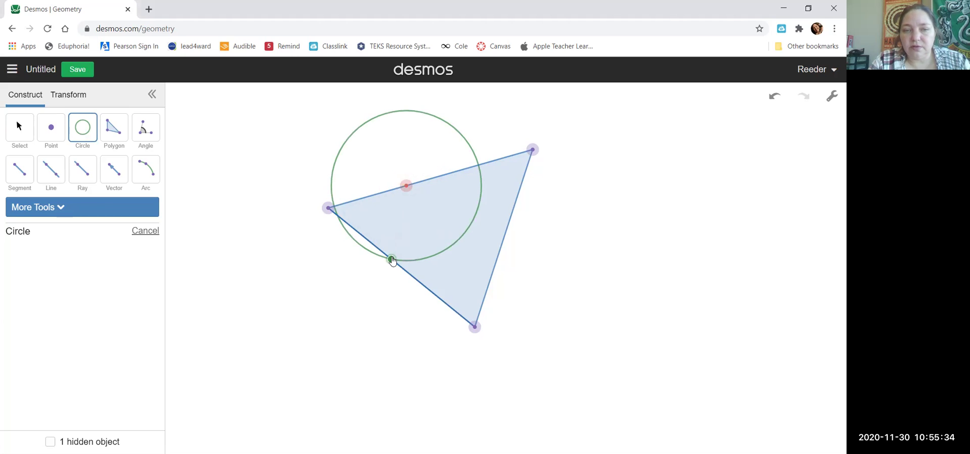
pyautogui.click(392, 260)
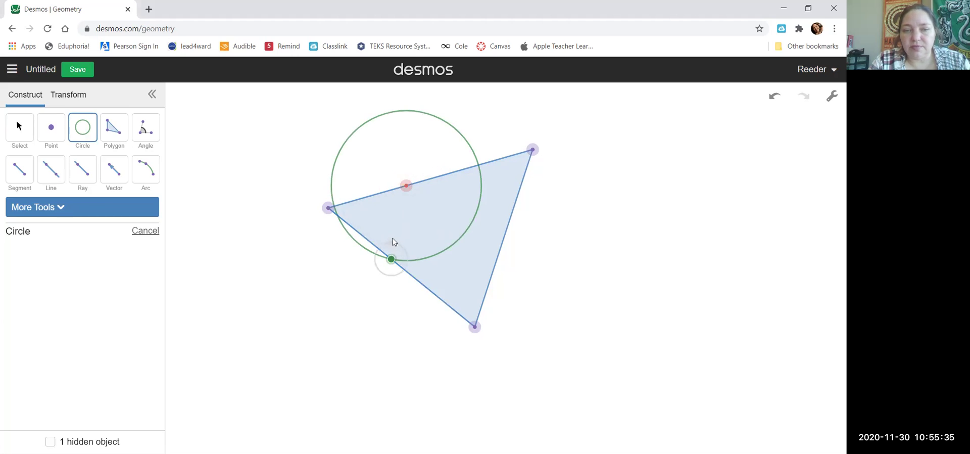
pyautogui.click(407, 187)
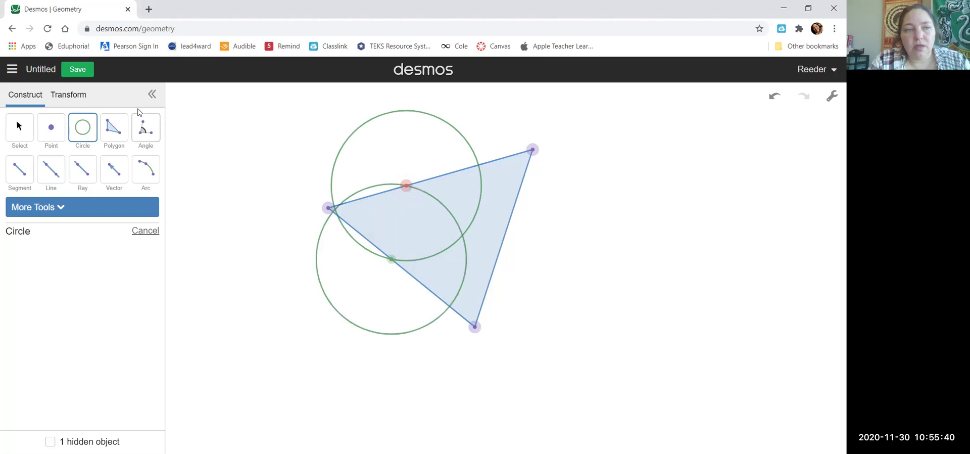
pyautogui.click(54, 130)
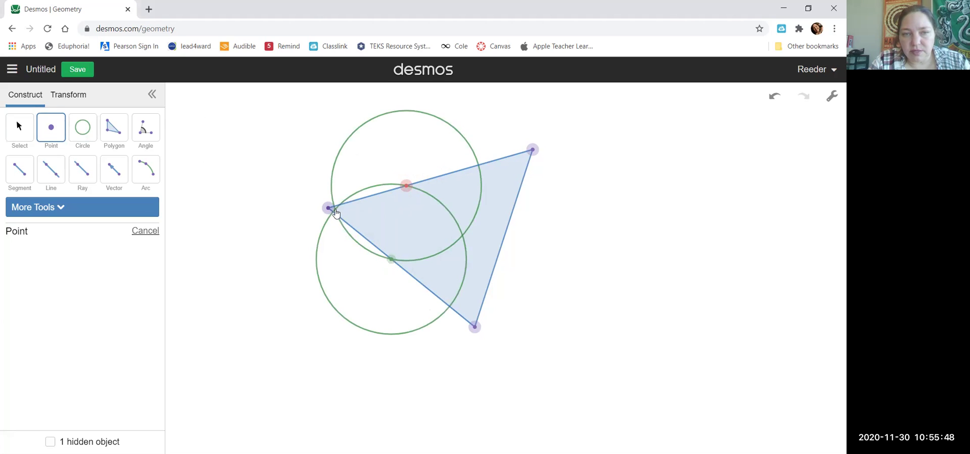
pyautogui.click(461, 236)
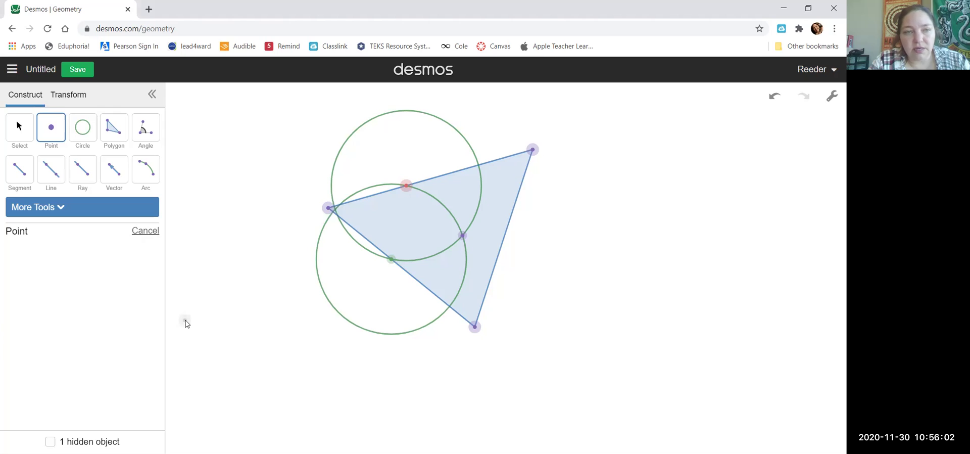
# Step: Hide the upper and lower construction circles
pyautogui.click(20, 127)
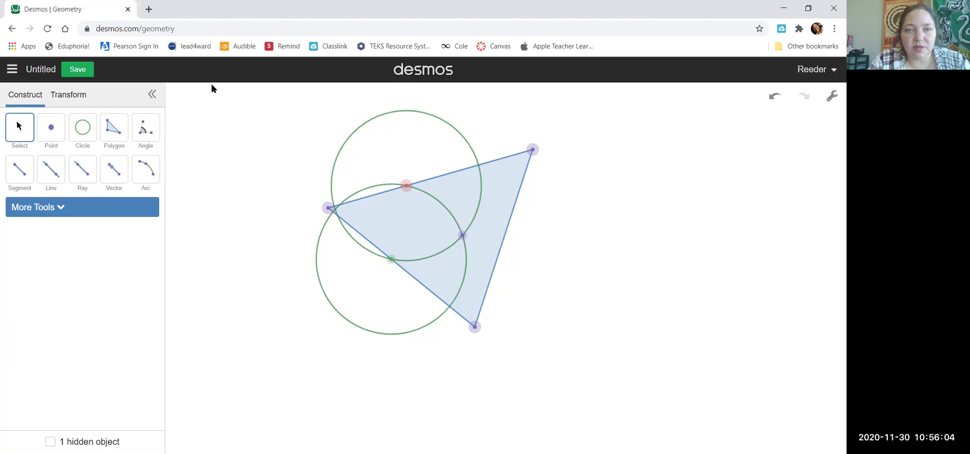
pyautogui.click(358, 136)
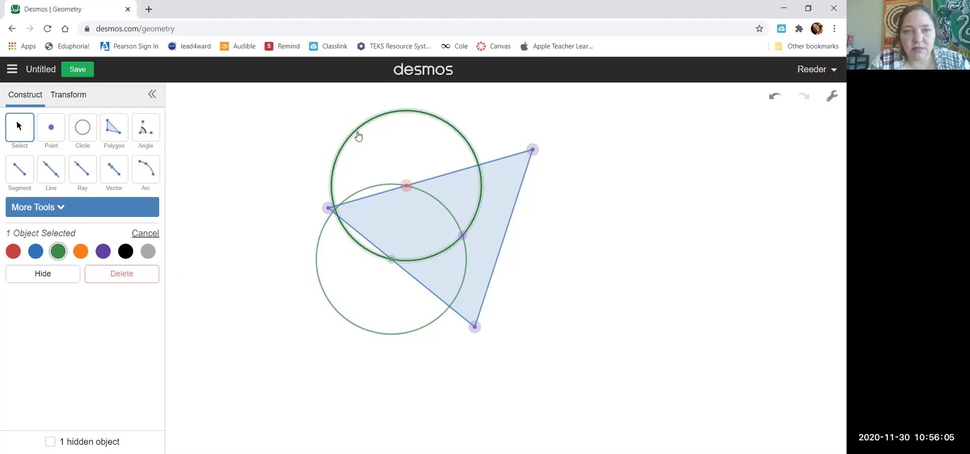
pyautogui.click(40, 272)
pyautogui.click(321, 233)
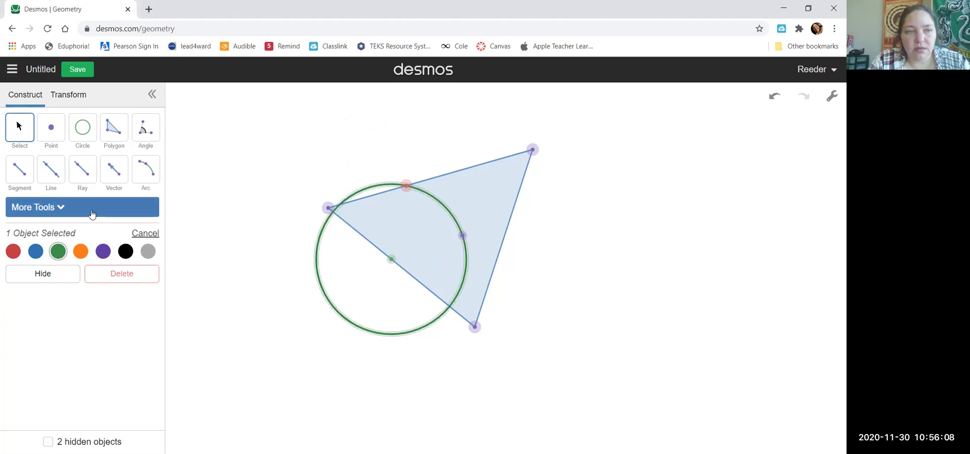
pyautogui.click(60, 274)
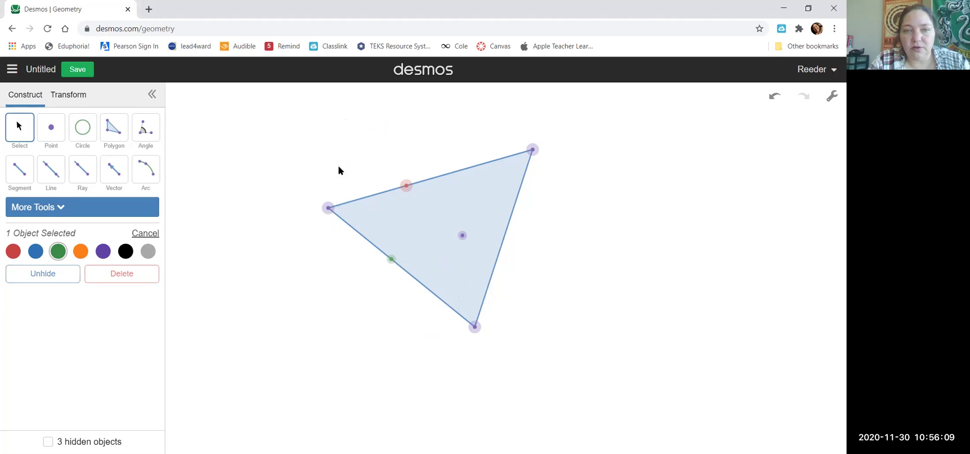
# Step: Hide the red top-edge point and the green lower-edge point
pyautogui.click(404, 187)
pyautogui.click(77, 295)
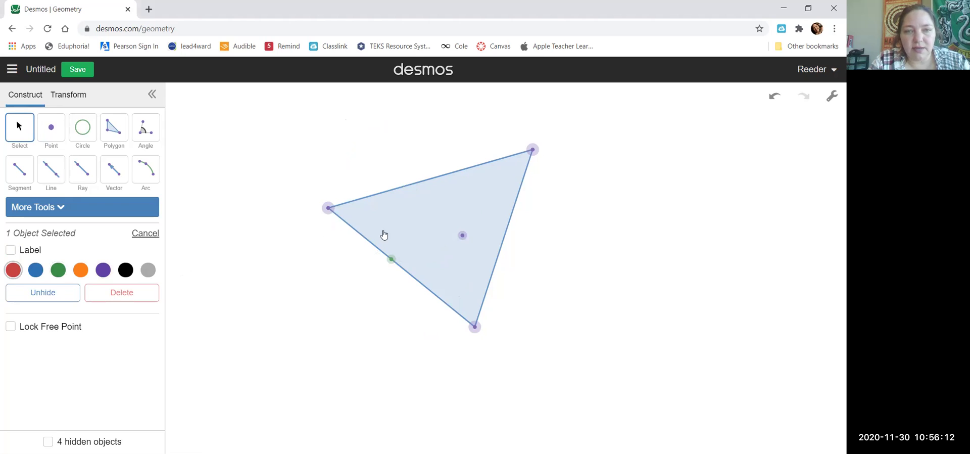
pyautogui.click(392, 259)
pyautogui.click(67, 293)
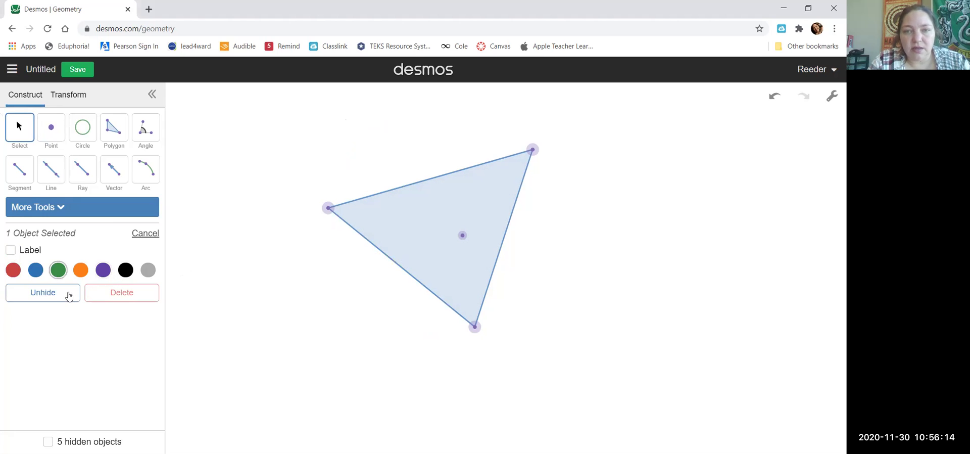
# Step: Draw a ray from the left vertex through the interior point
pyautogui.click(82, 168)
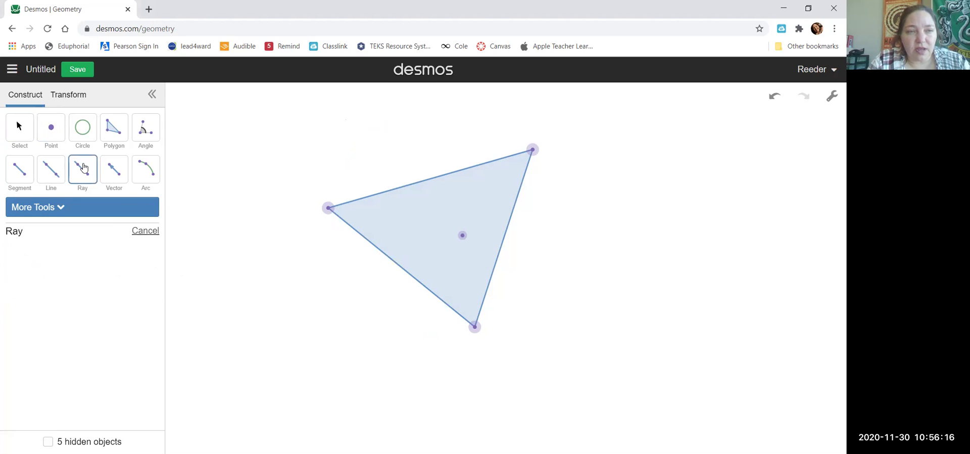
pyautogui.click(327, 210)
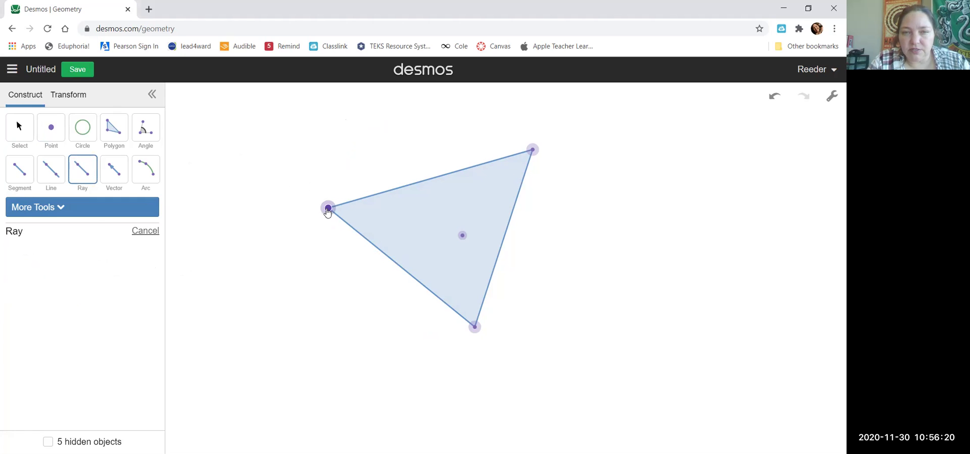
pyautogui.click(461, 236)
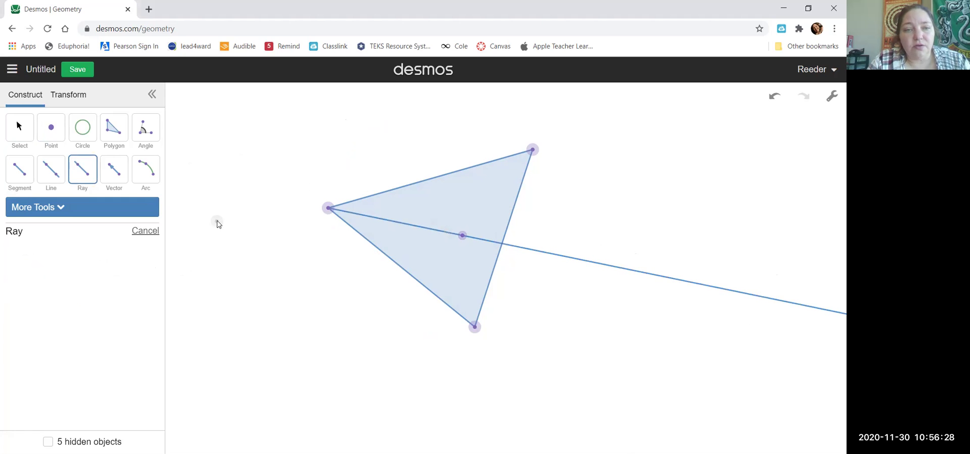
# Step: Hide the interior guide point lying on the ray
pyautogui.click(33, 130)
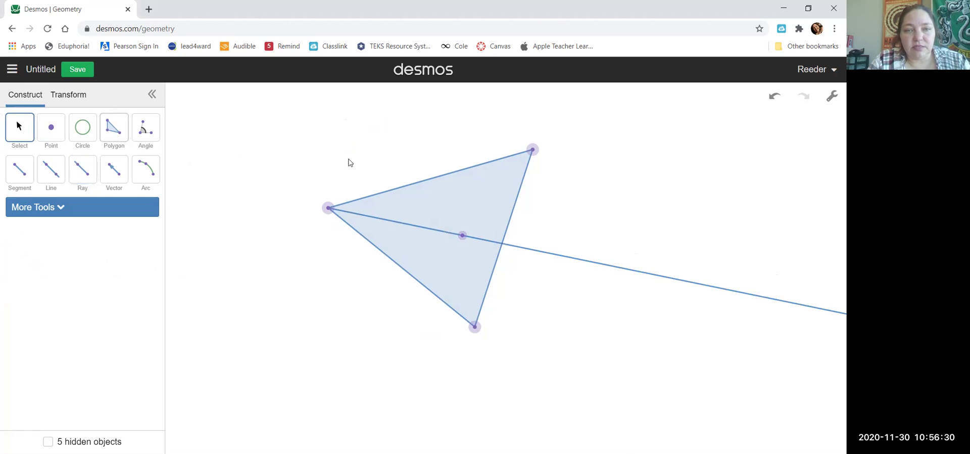
pyautogui.click(463, 237)
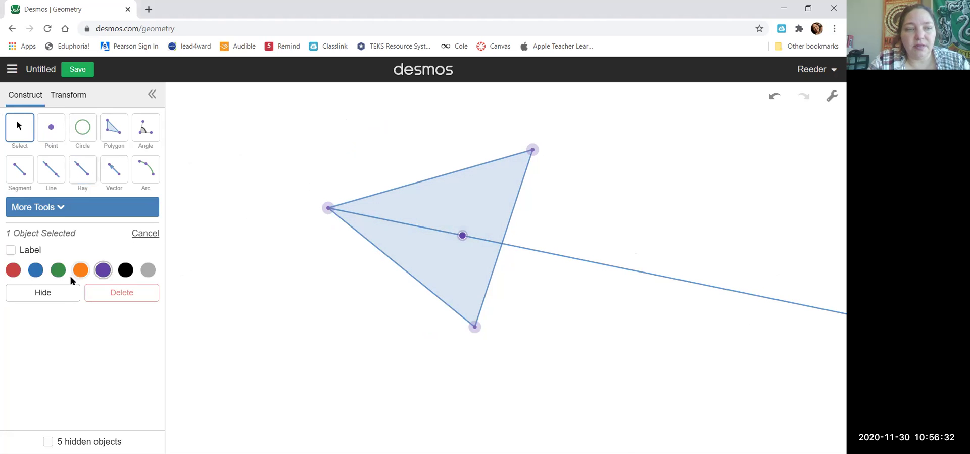
pyautogui.click(57, 297)
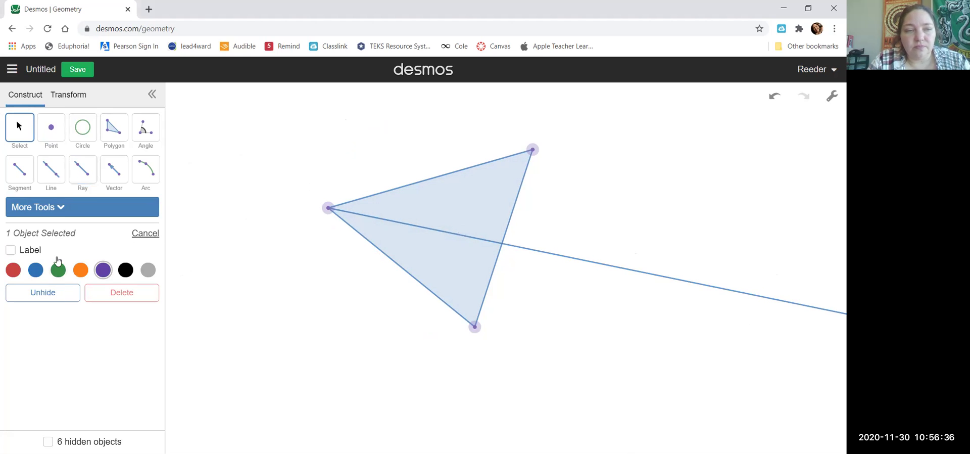
pyautogui.click(80, 129)
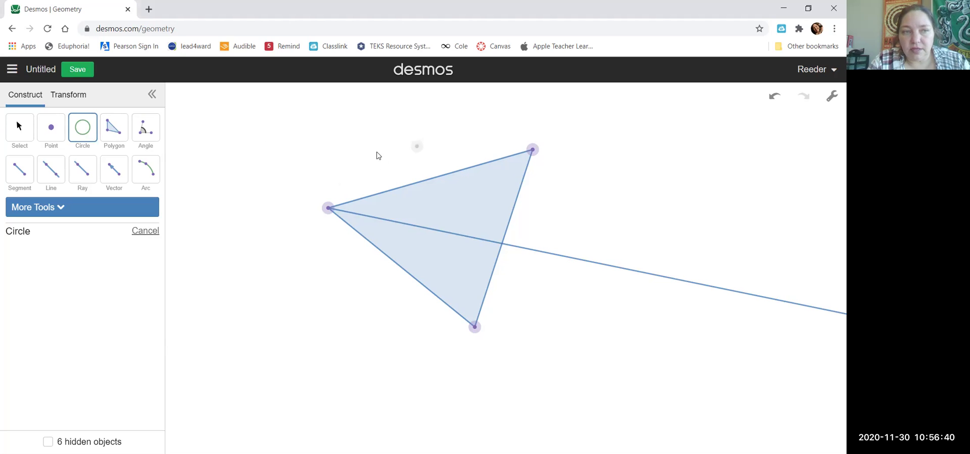
# Step: Draw a circle centred on the top vertex through the right side, and mark its upper-side crossing
pyautogui.click(530, 154)
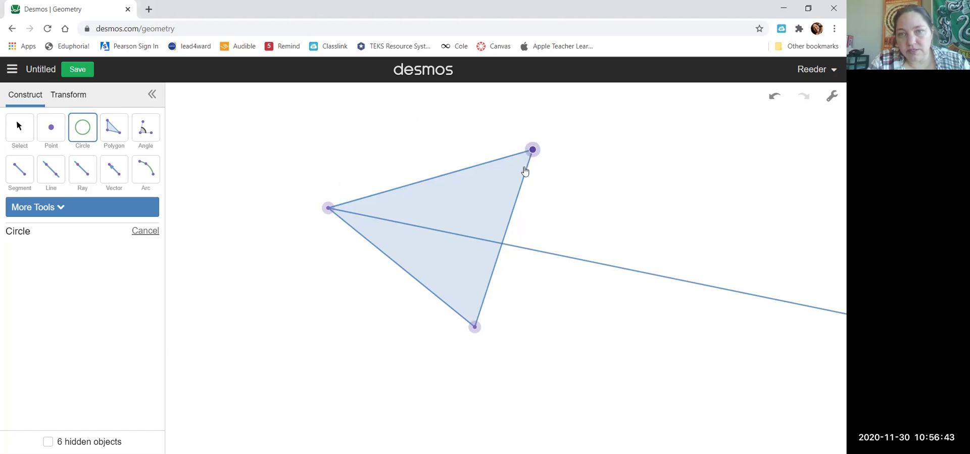
pyautogui.click(512, 210)
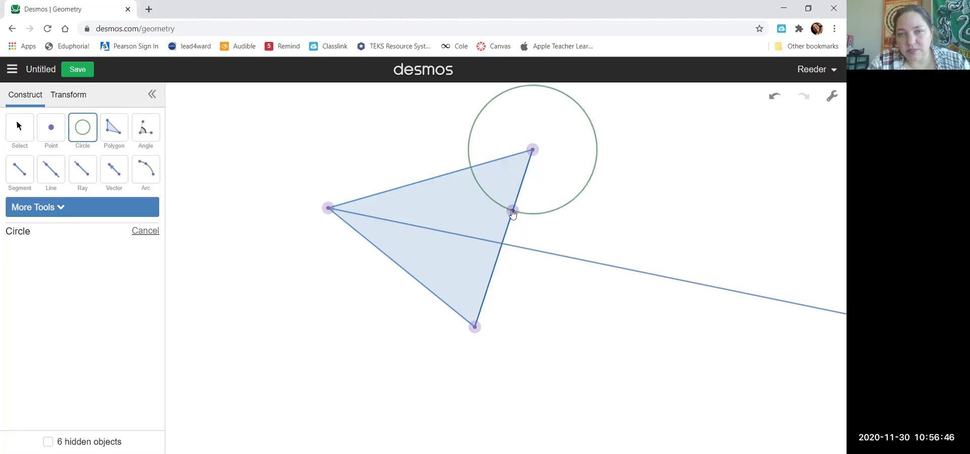
pyautogui.click(53, 129)
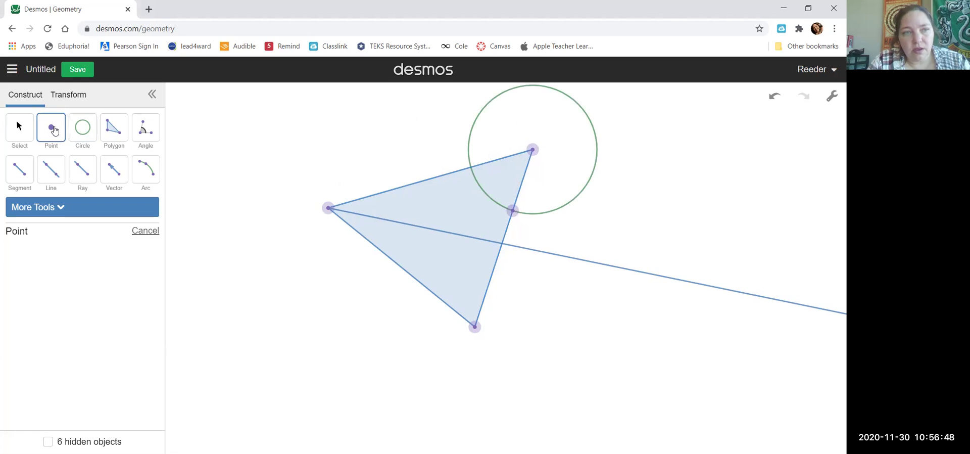
pyautogui.click(470, 168)
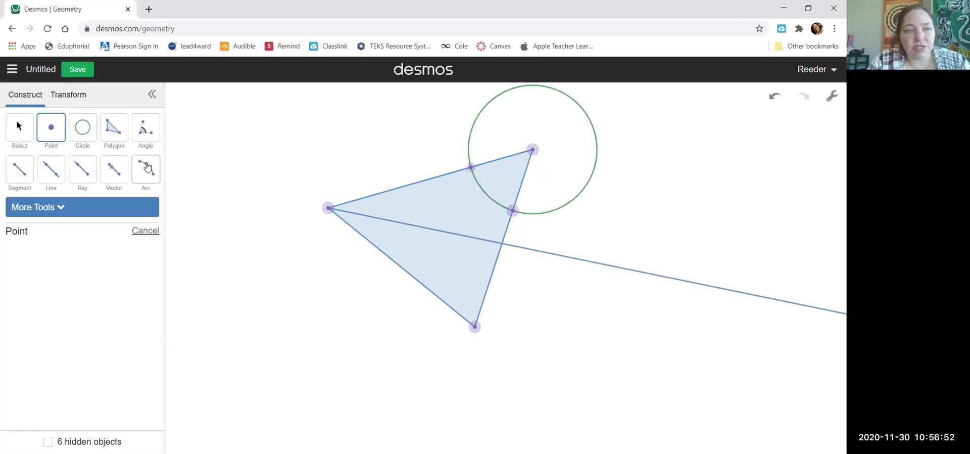
# Step: Colour the upper-side point red and the right-side point green, then hide the top-vertex circle
pyautogui.click(18, 127)
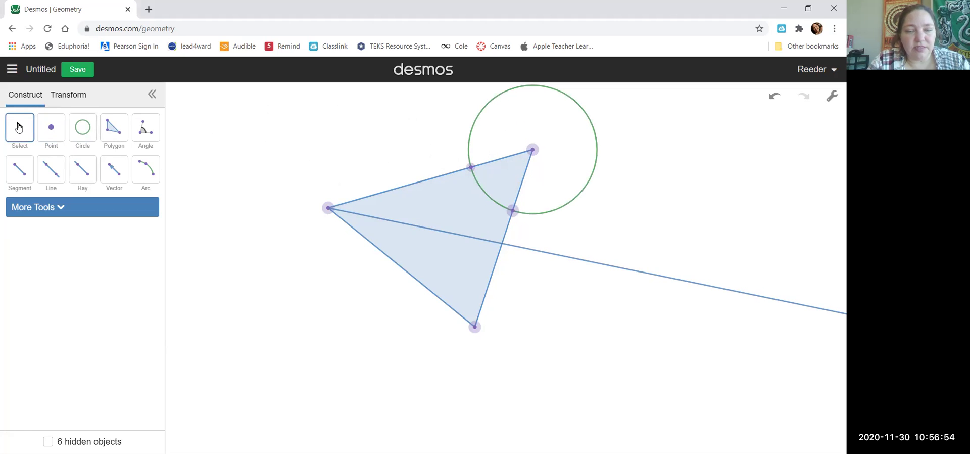
pyautogui.click(470, 168)
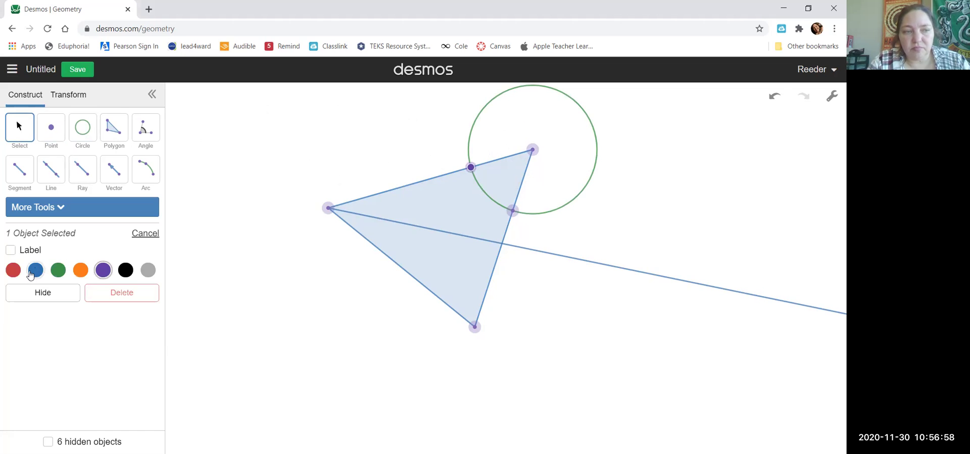
pyautogui.click(13, 270)
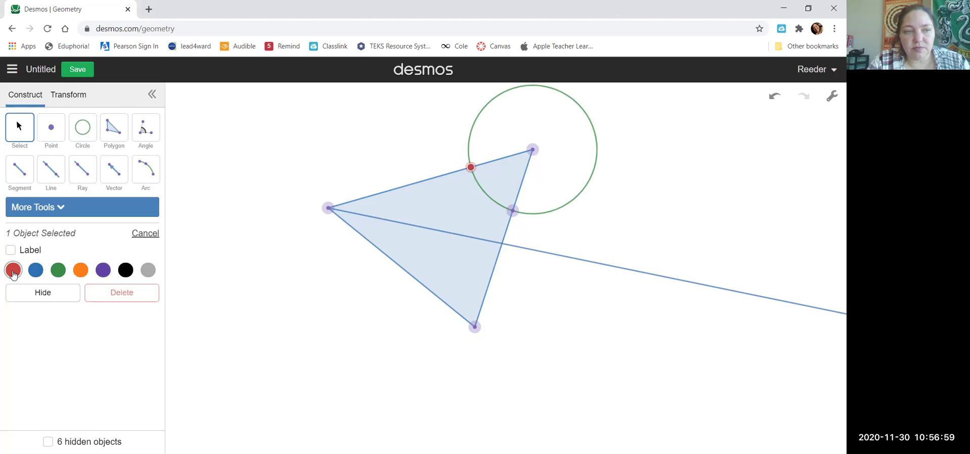
pyautogui.click(512, 211)
pyautogui.click(58, 271)
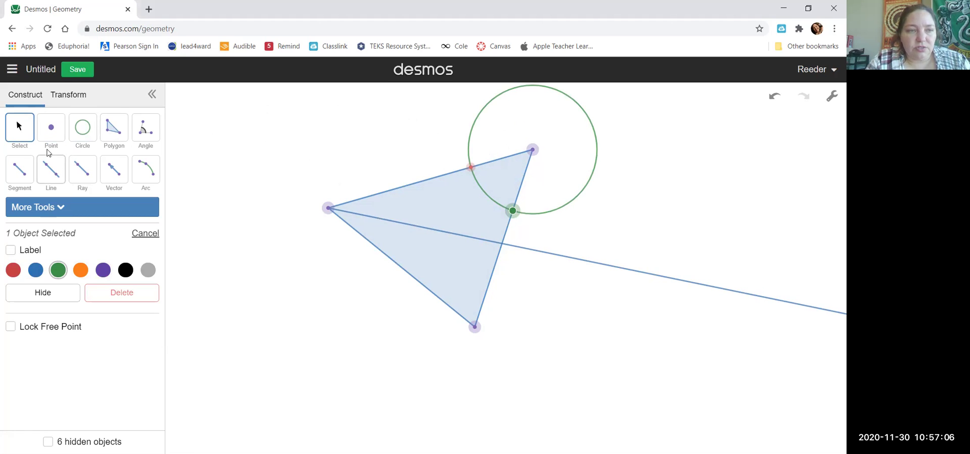
pyautogui.click(495, 101)
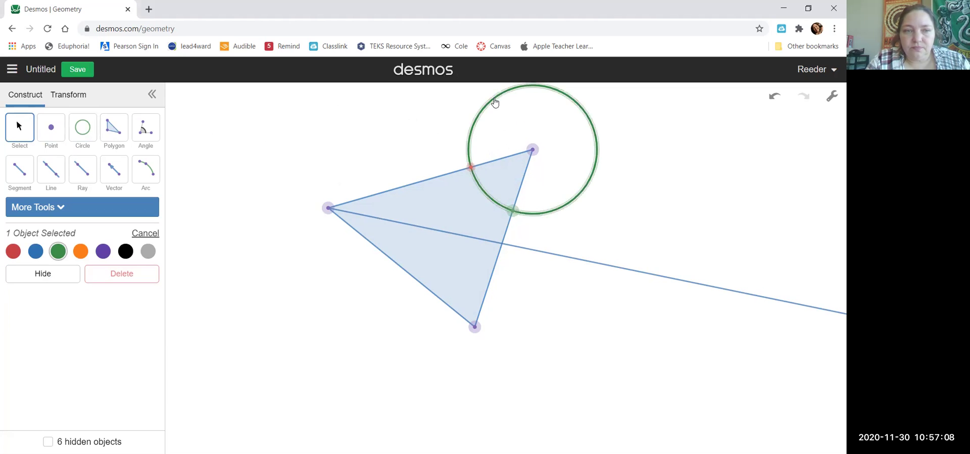
pyautogui.click(53, 274)
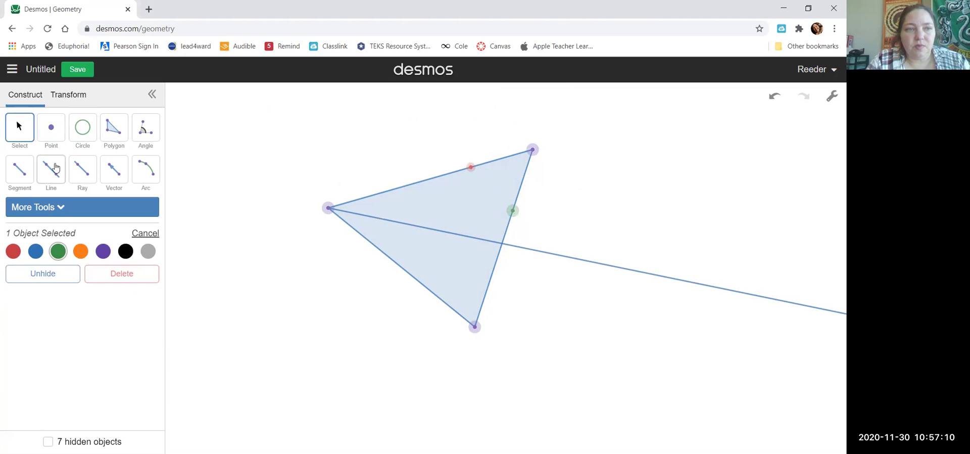
pyautogui.click(84, 131)
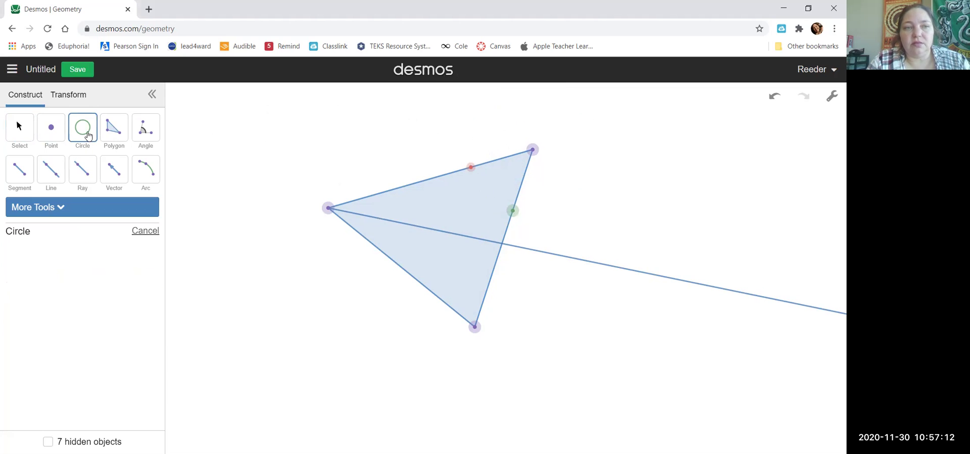
# Step: Draw two circles centred on the new red and green points, each passing through the other
pyautogui.click(471, 168)
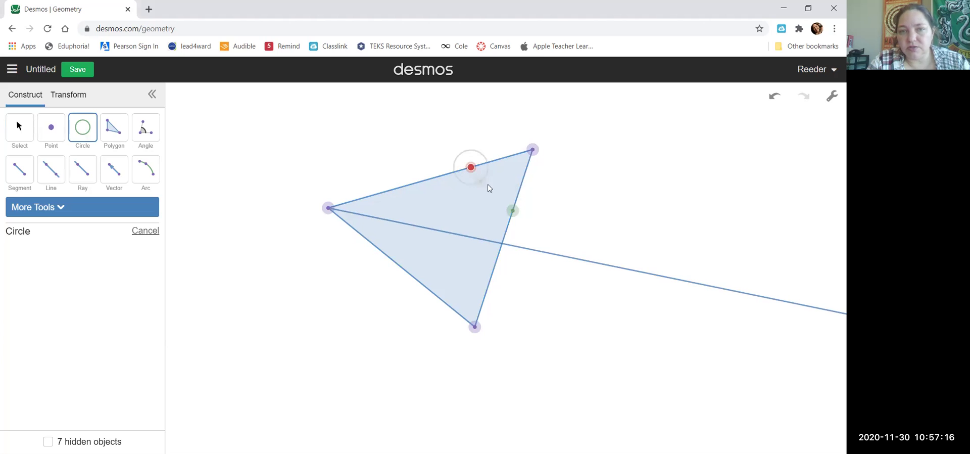
pyautogui.click(512, 211)
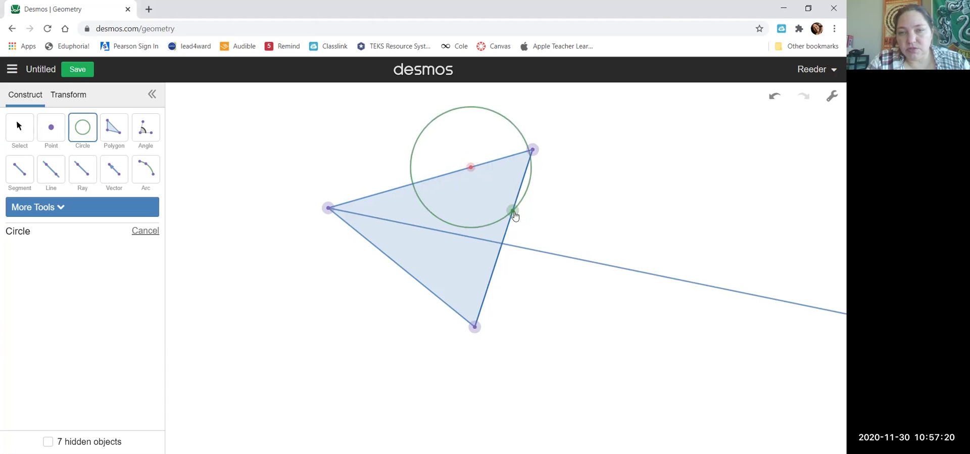
pyautogui.click(513, 211)
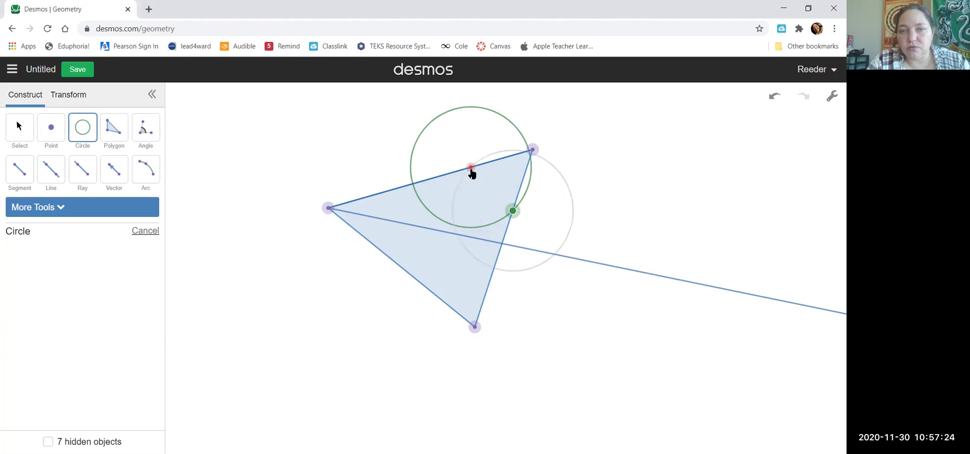
pyautogui.click(470, 168)
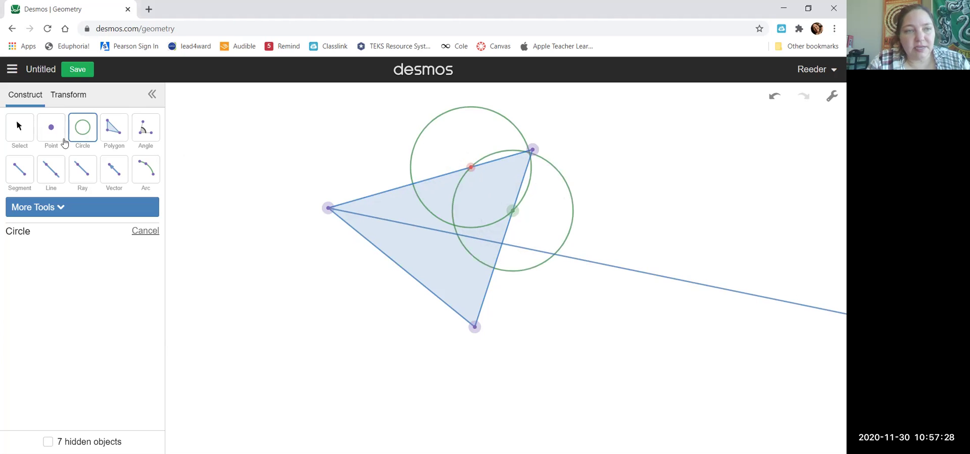
pyautogui.click(51, 127)
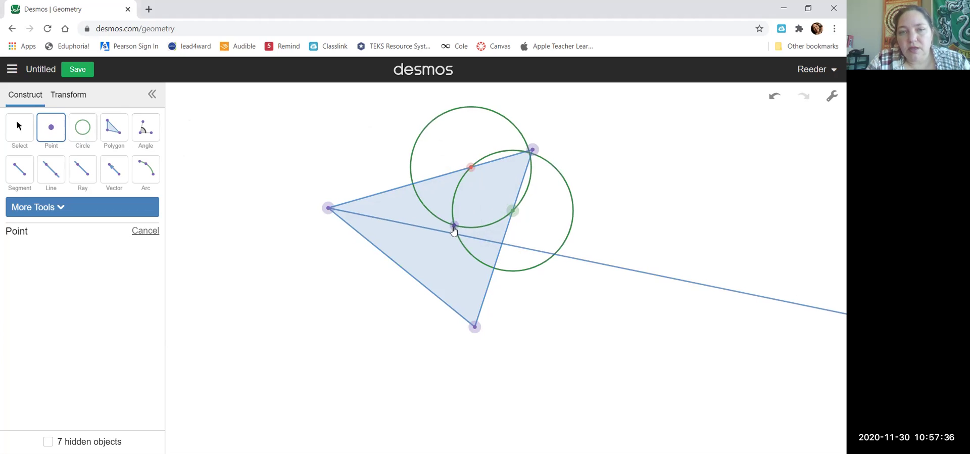
# Step: Mark the two circles' crossing point inside the triangle, then hide both green circles
pyautogui.click(453, 225)
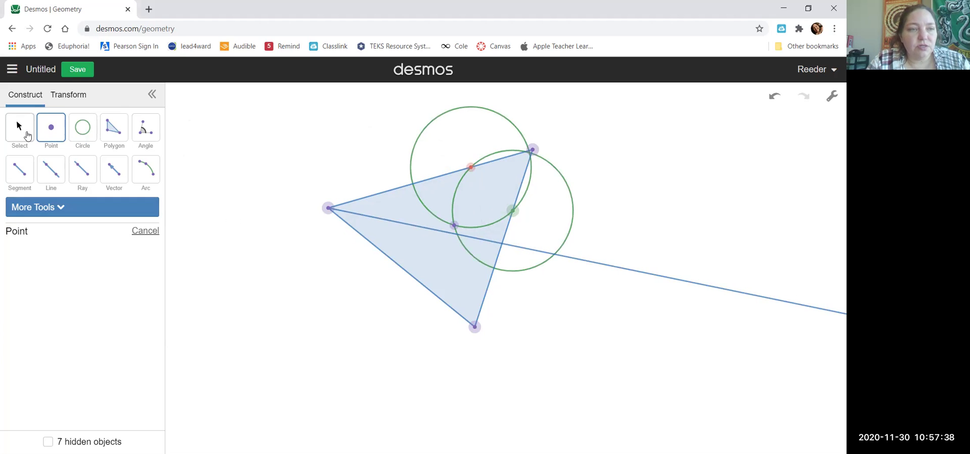
pyautogui.click(27, 134)
pyautogui.click(430, 124)
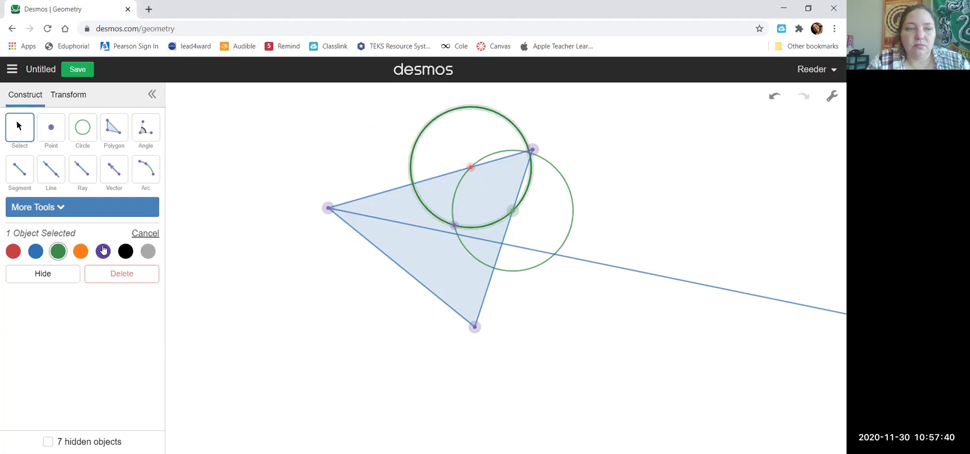
pyautogui.click(67, 275)
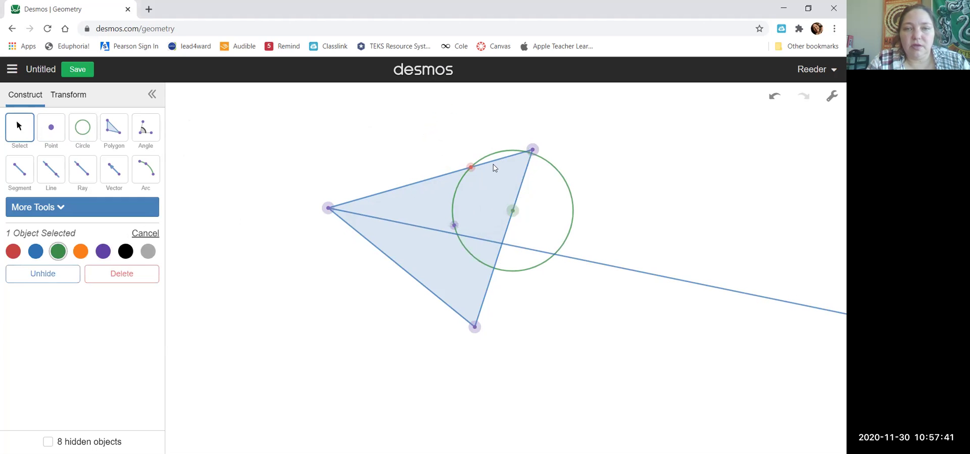
pyautogui.click(560, 176)
pyautogui.click(62, 273)
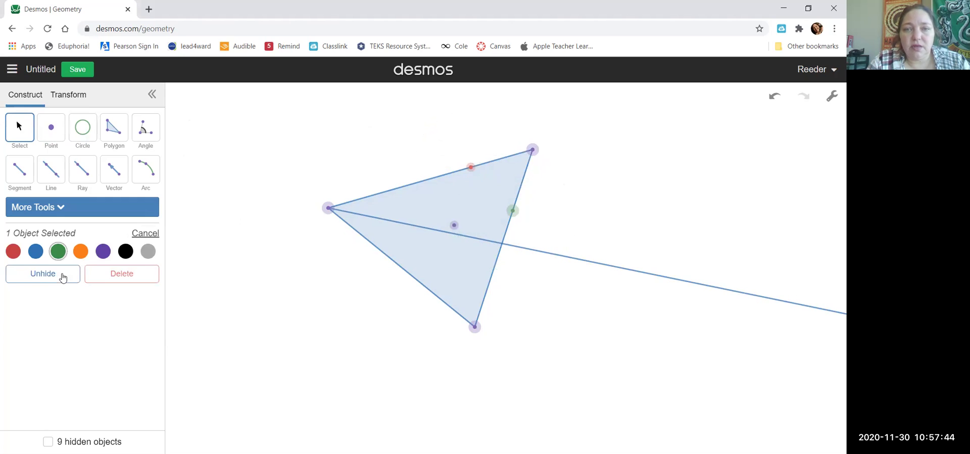
# Step: Hide the red top-side point and the green right-side point
pyautogui.click(471, 168)
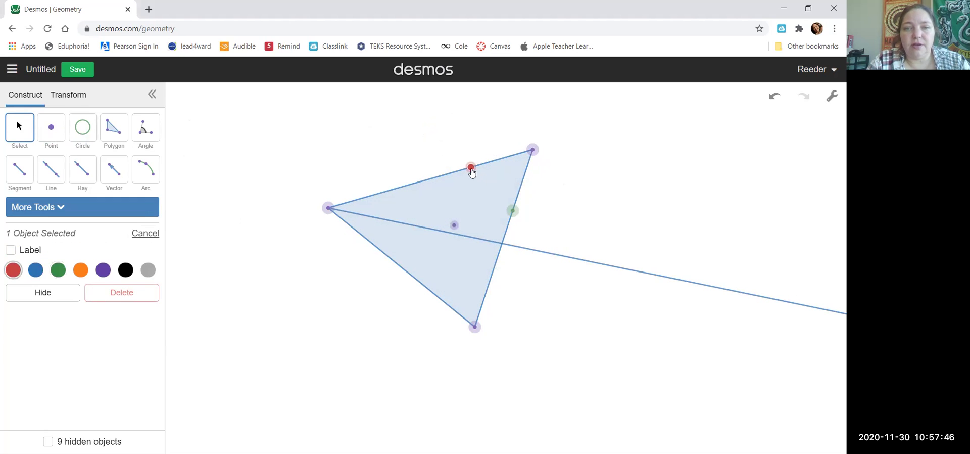
pyautogui.click(58, 298)
pyautogui.click(512, 211)
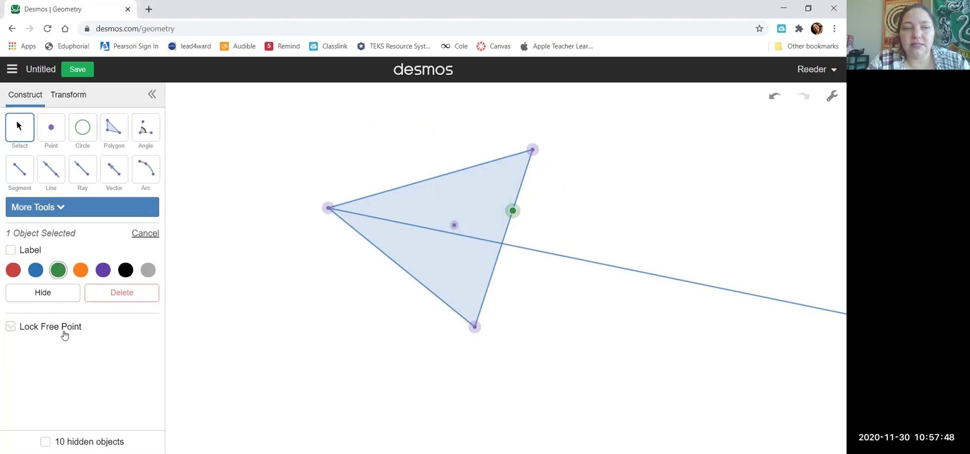
pyautogui.click(64, 294)
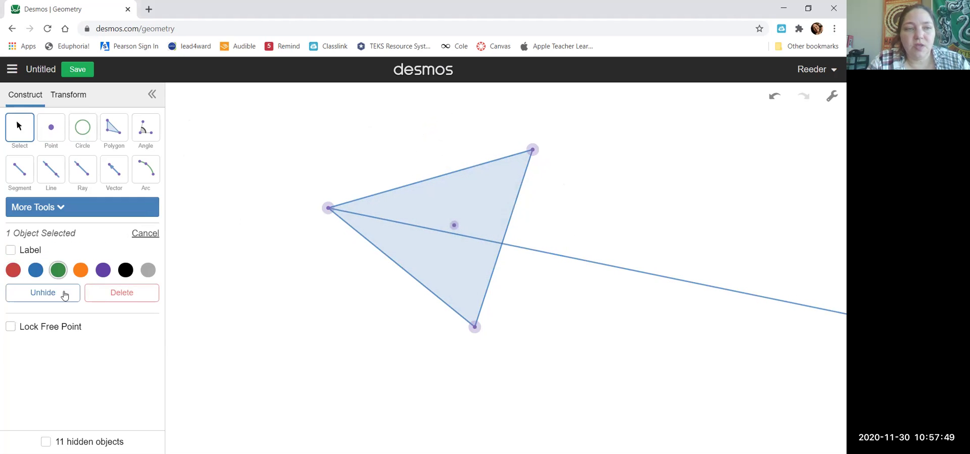
pyautogui.click(85, 174)
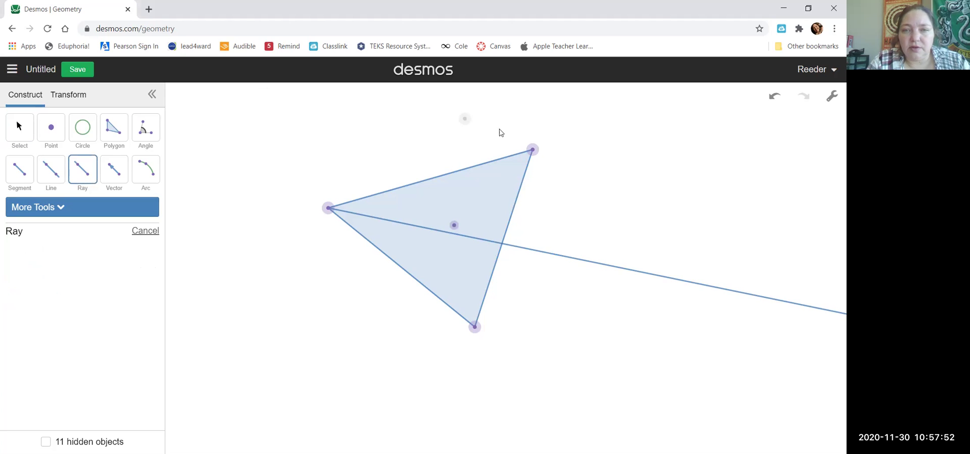
# Step: Draw the second bisector ray from the top vertex through the interior point, then hide that guide point
pyautogui.click(533, 150)
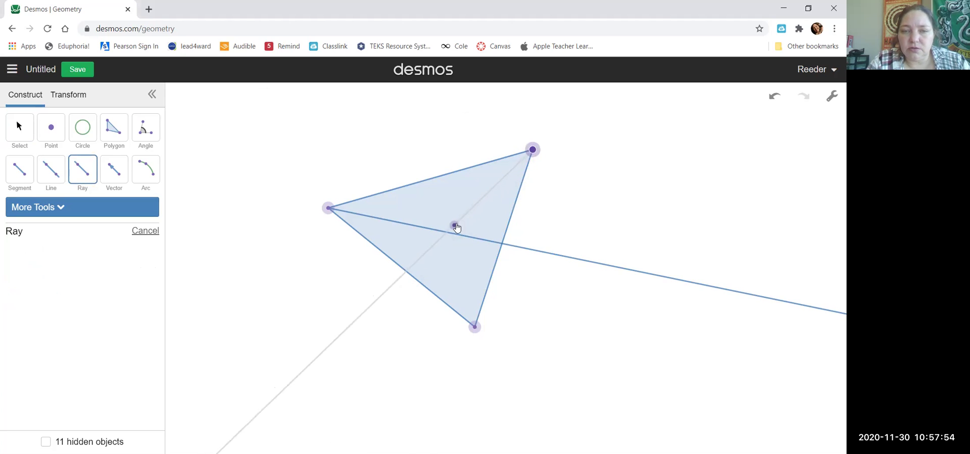
pyautogui.click(455, 227)
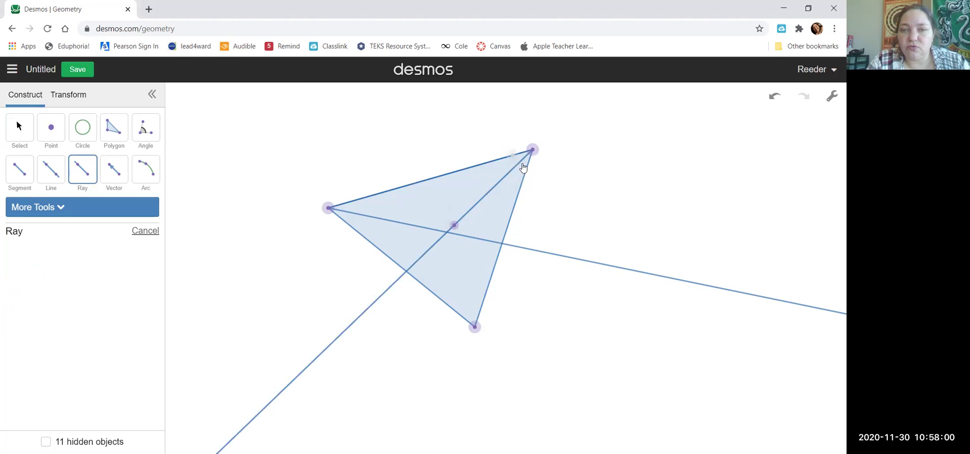
pyautogui.click(20, 141)
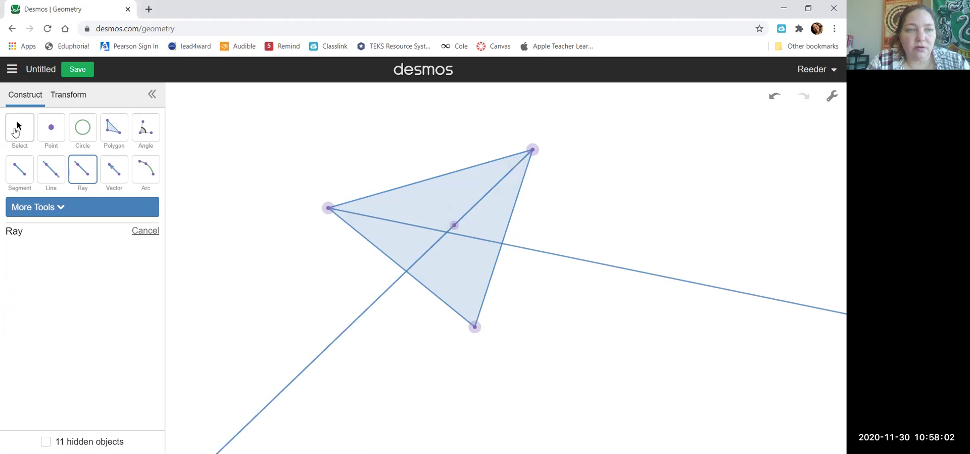
pyautogui.click(454, 227)
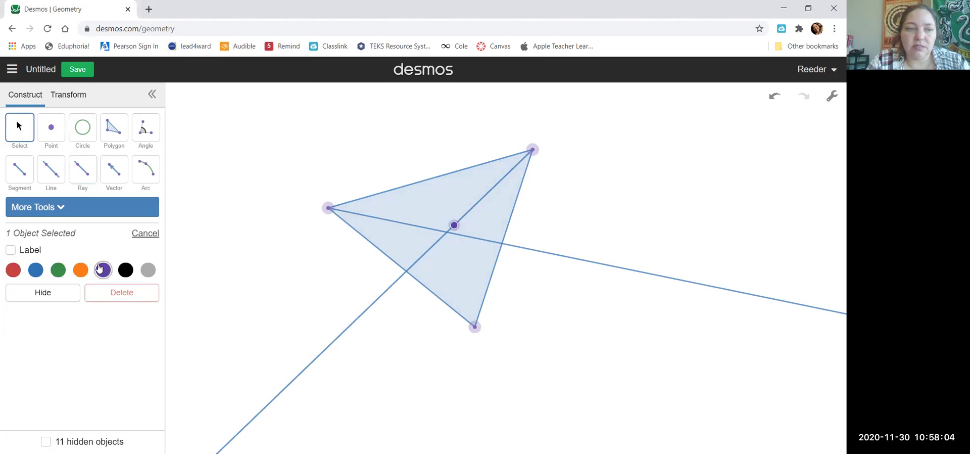
pyautogui.click(50, 293)
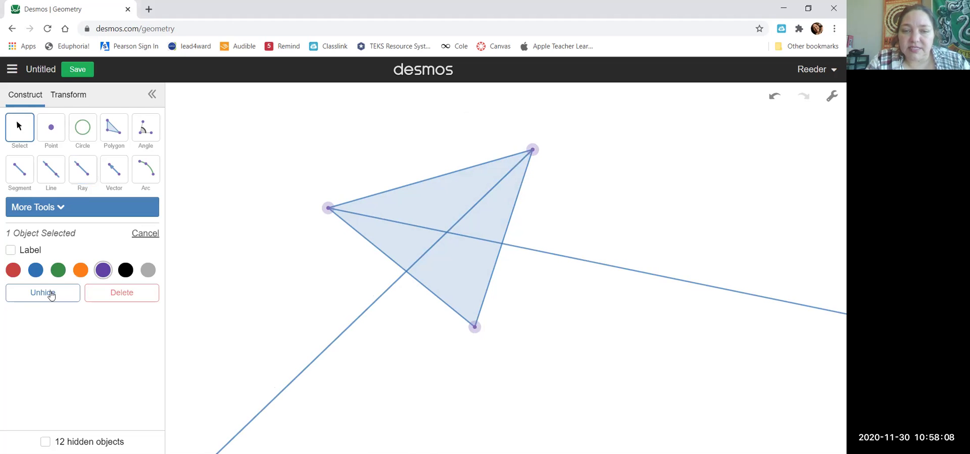
pyautogui.click(83, 127)
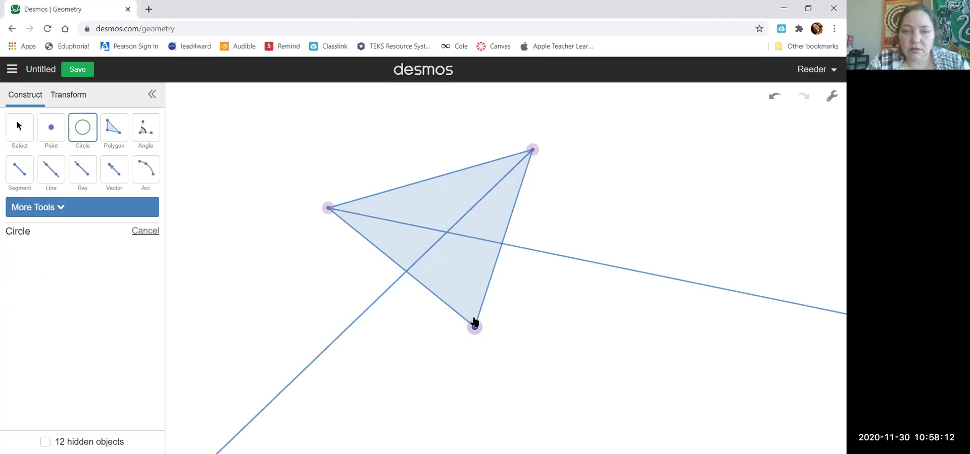
# Step: Draw a circle centred on the bottom vertex and mark where it crosses the lower-left side
pyautogui.click(474, 324)
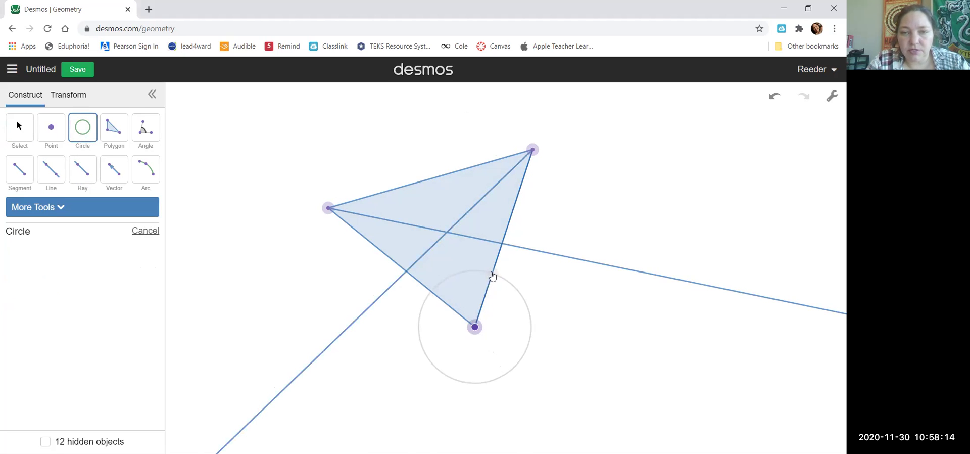
pyautogui.click(493, 272)
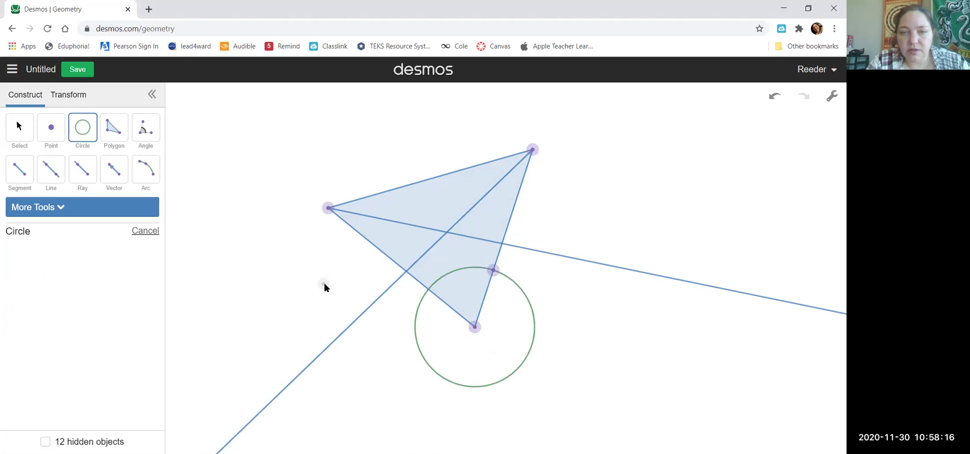
pyautogui.click(52, 129)
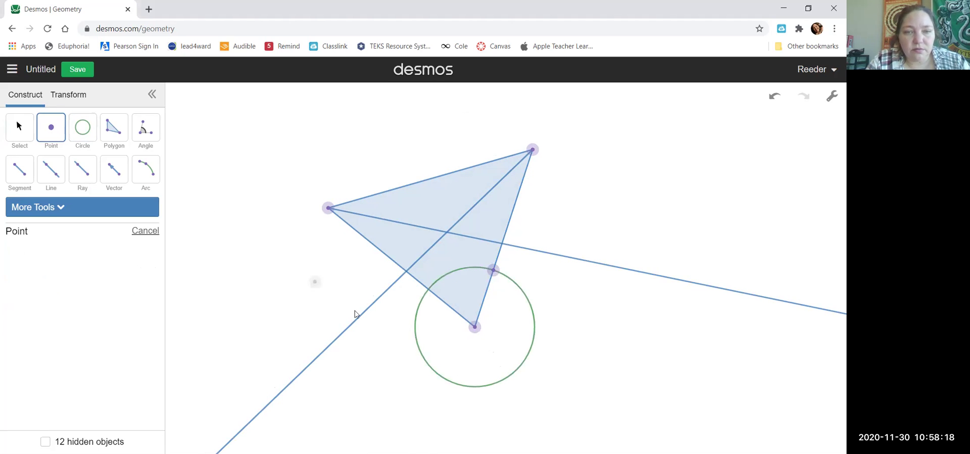
pyautogui.click(429, 291)
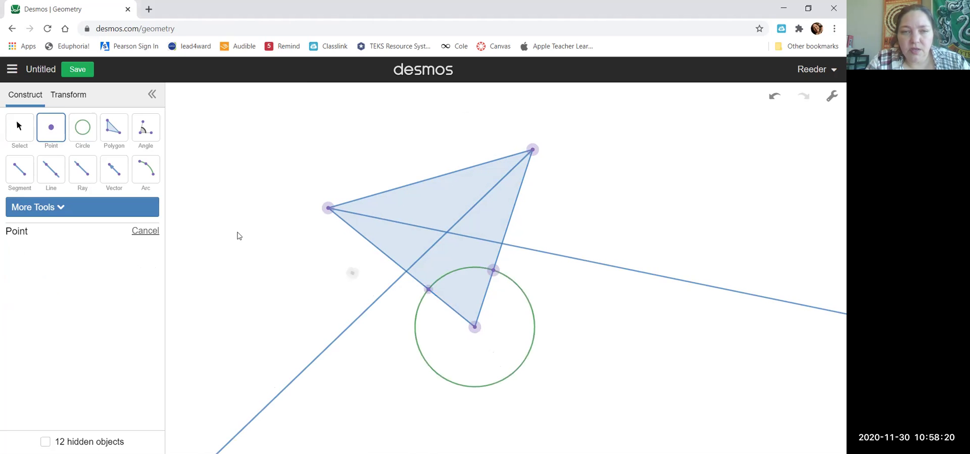
# Step: Colour the lower-left crossing point red and the right-side point green, then hide the circle
pyautogui.click(20, 126)
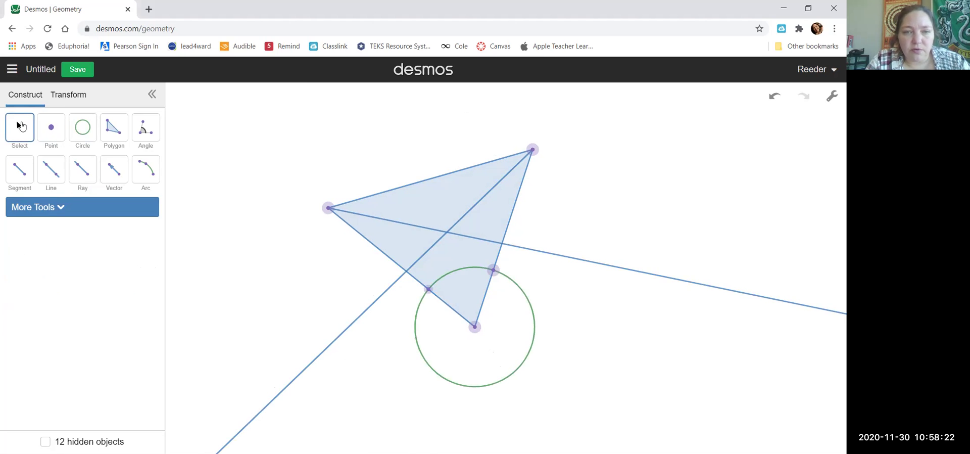
pyautogui.click(429, 291)
pyautogui.click(14, 271)
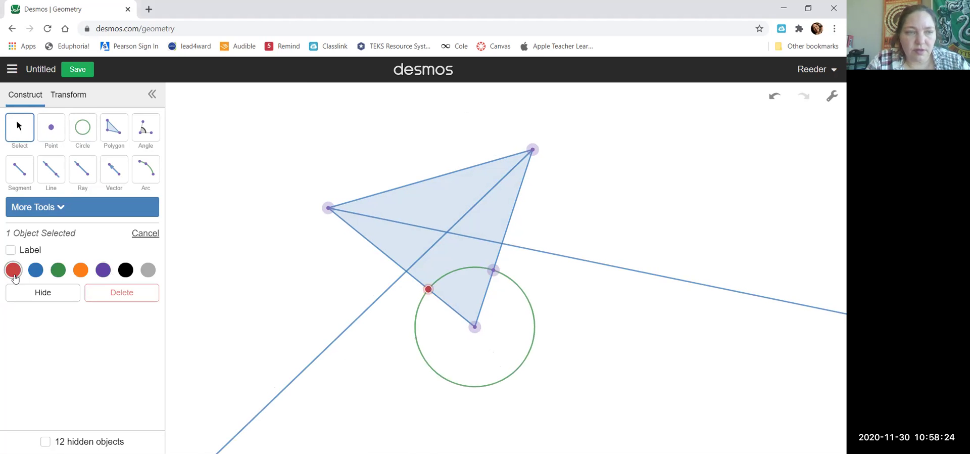
pyautogui.click(493, 270)
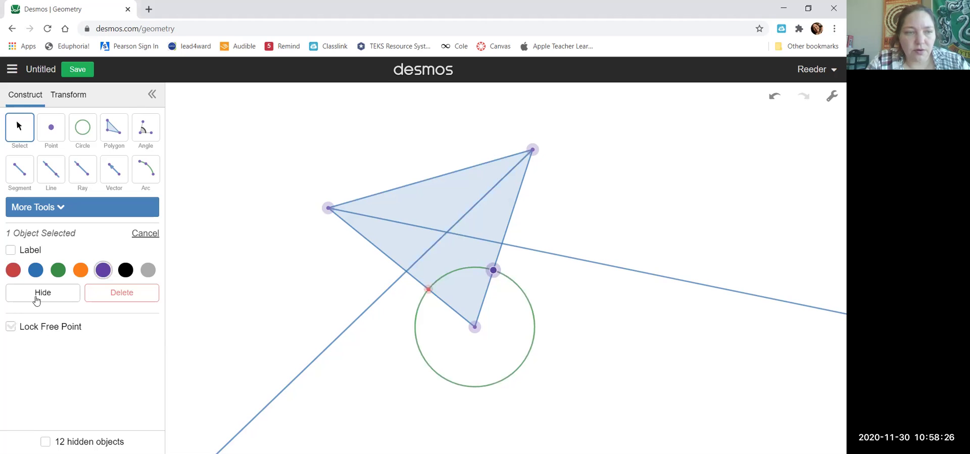
pyautogui.click(59, 273)
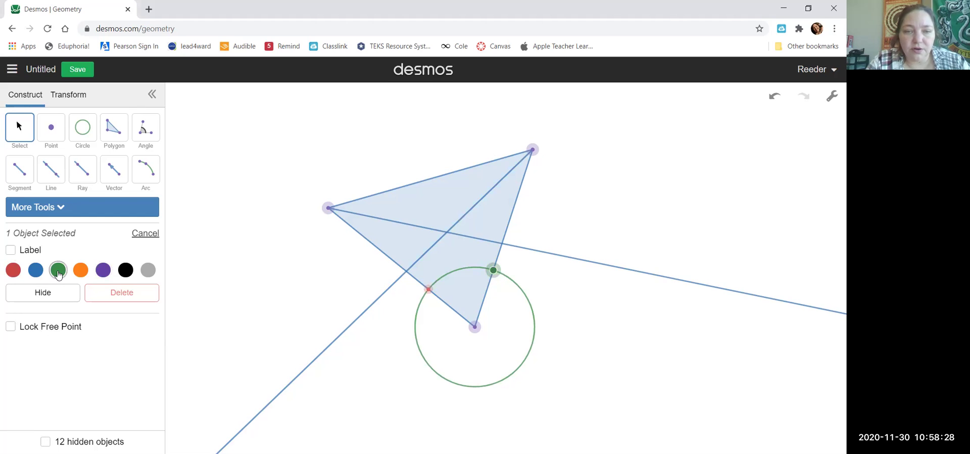
pyautogui.click(416, 338)
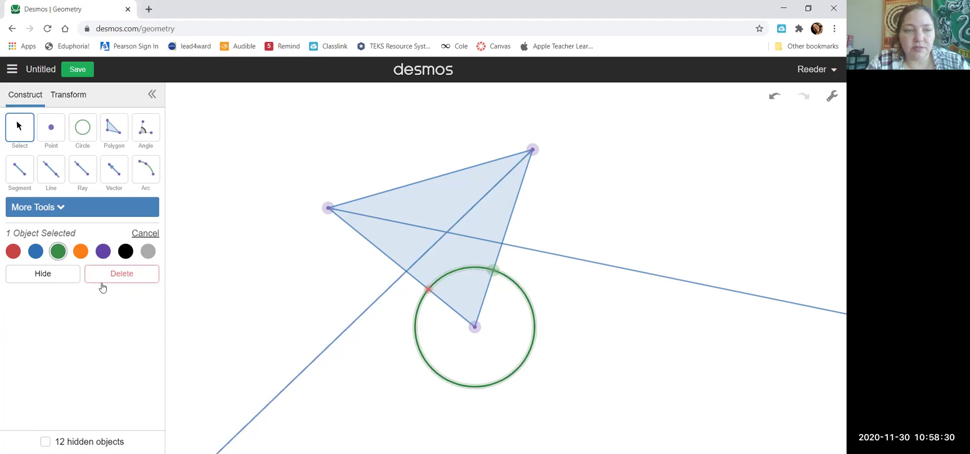
pyautogui.click(73, 275)
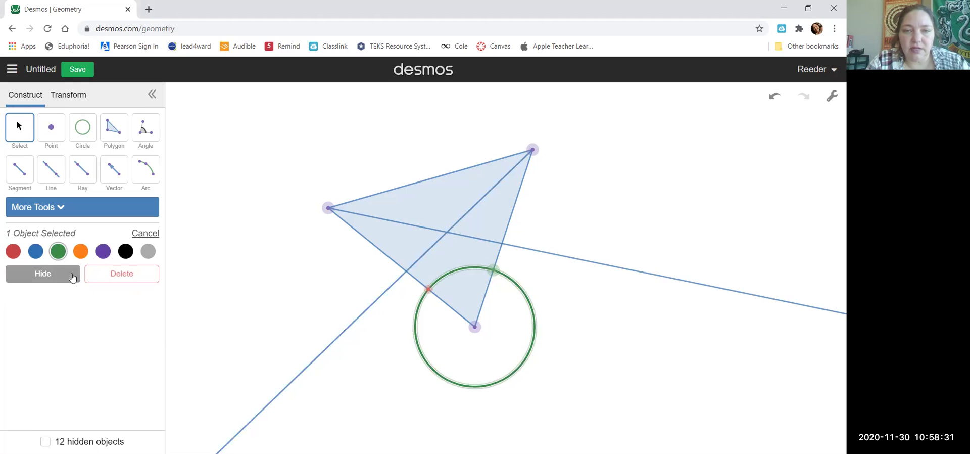
pyautogui.click(77, 139)
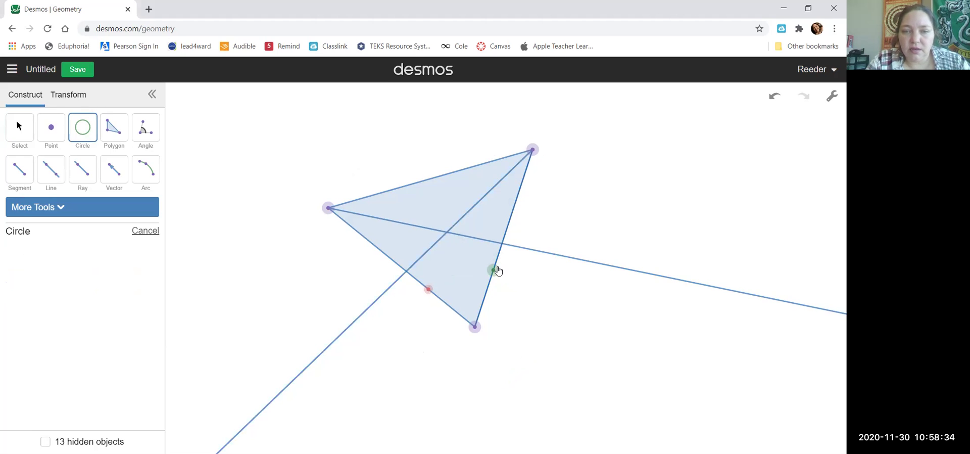
# Step: Draw circles centred on the green and red points, each through the other, and mark their upper crossing
pyautogui.click(494, 270)
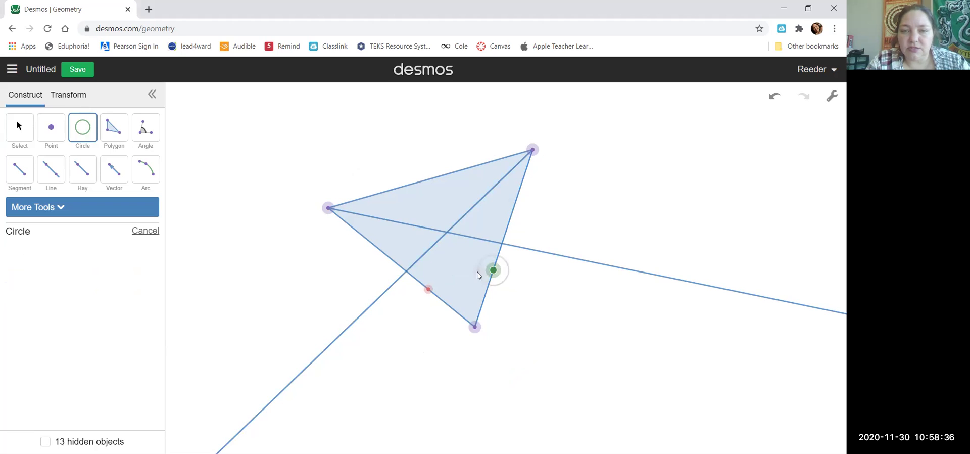
pyautogui.click(429, 289)
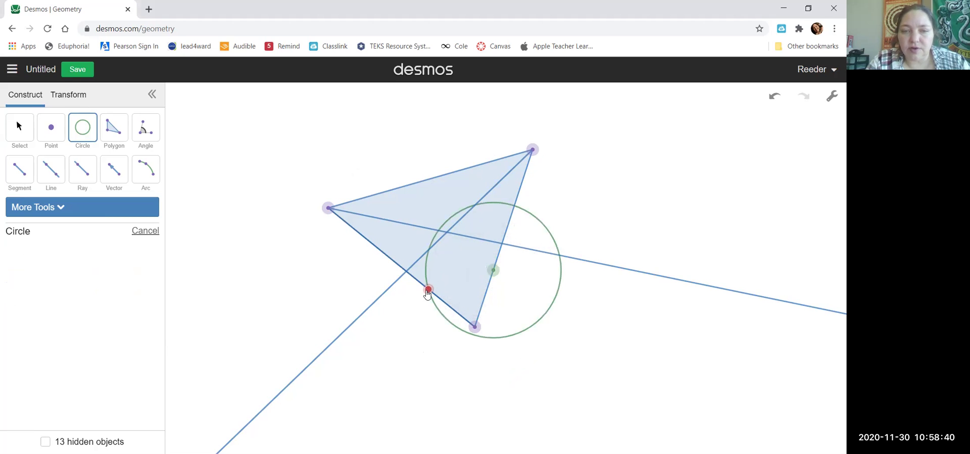
pyautogui.click(428, 290)
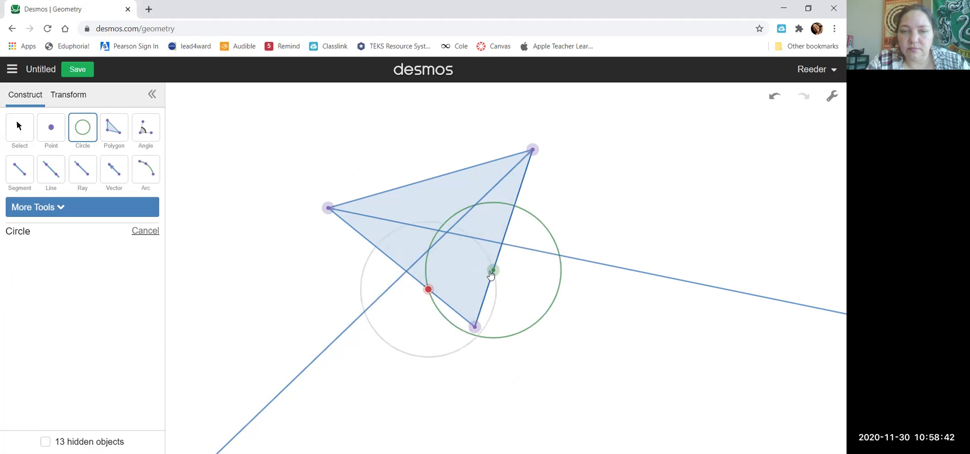
pyautogui.click(491, 272)
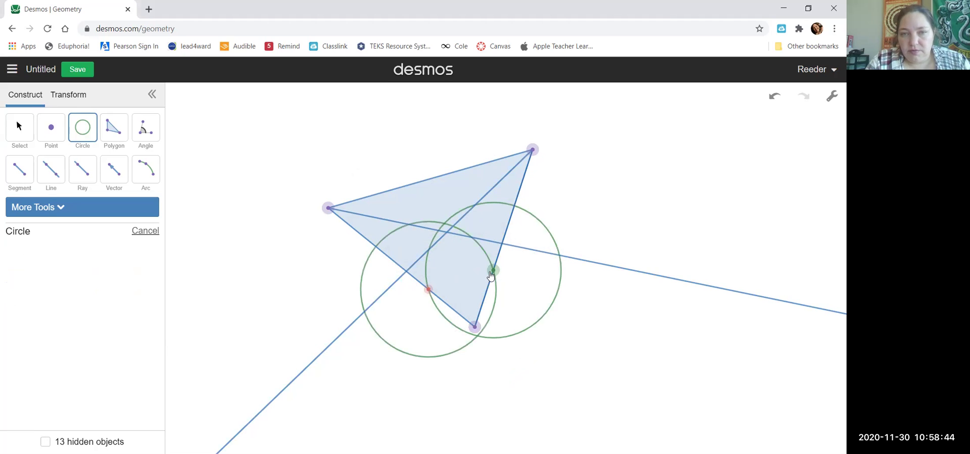
pyautogui.click(51, 129)
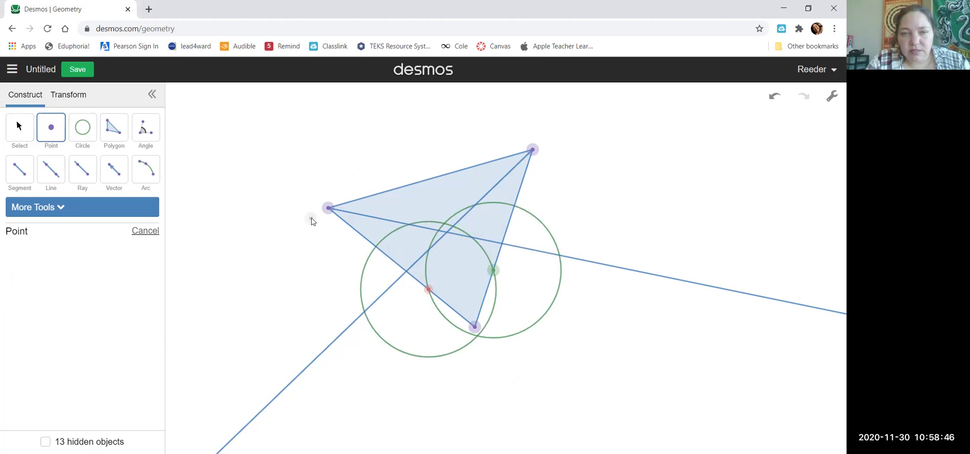
pyautogui.click(443, 224)
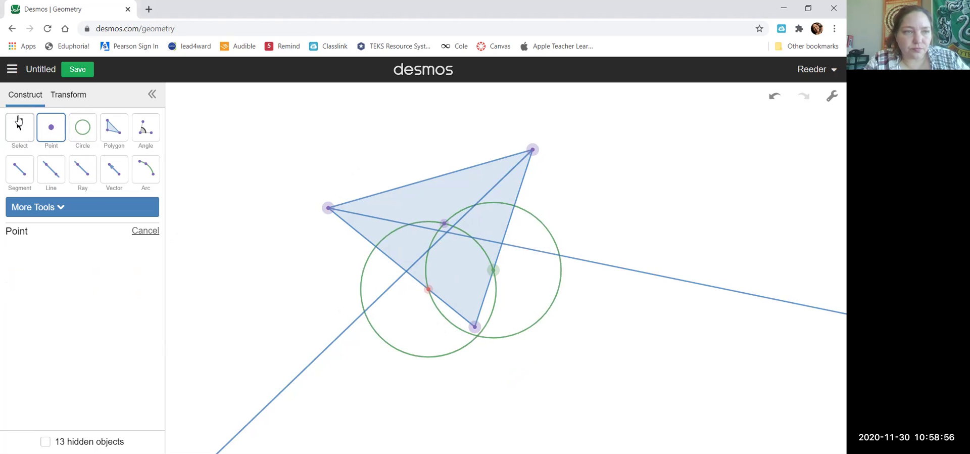
# Step: Hide both construction circles and the red and green helper points
pyautogui.click(19, 126)
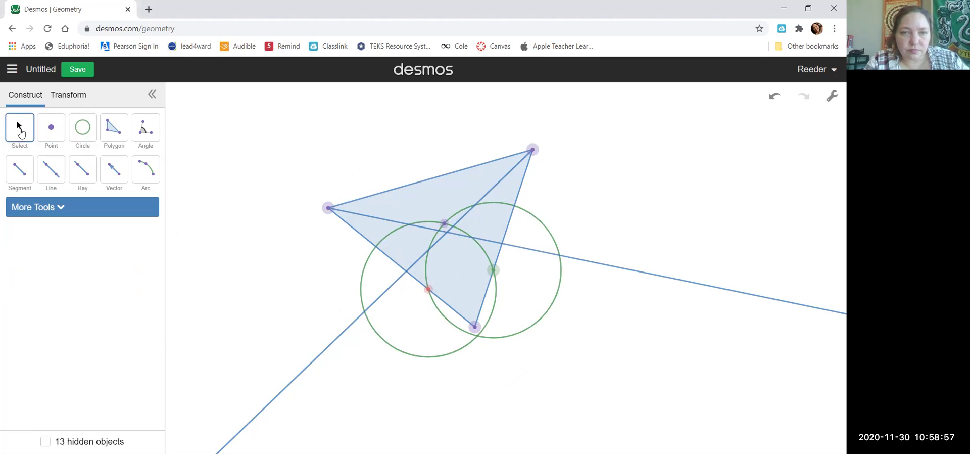
pyautogui.click(369, 262)
pyautogui.click(57, 278)
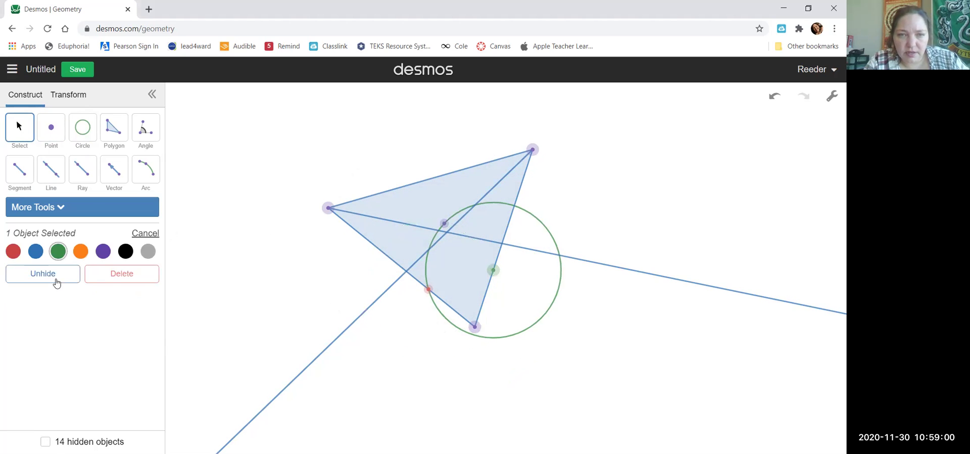
pyautogui.click(511, 213)
pyautogui.click(503, 204)
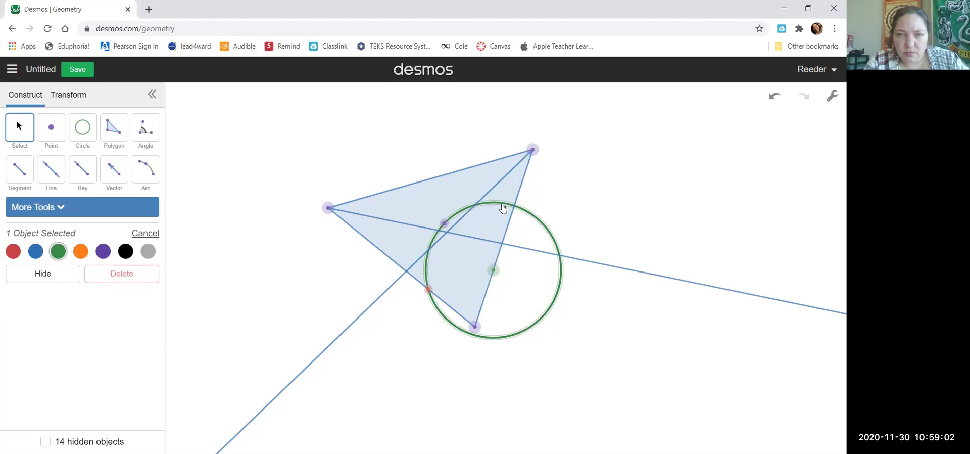
pyautogui.click(25, 279)
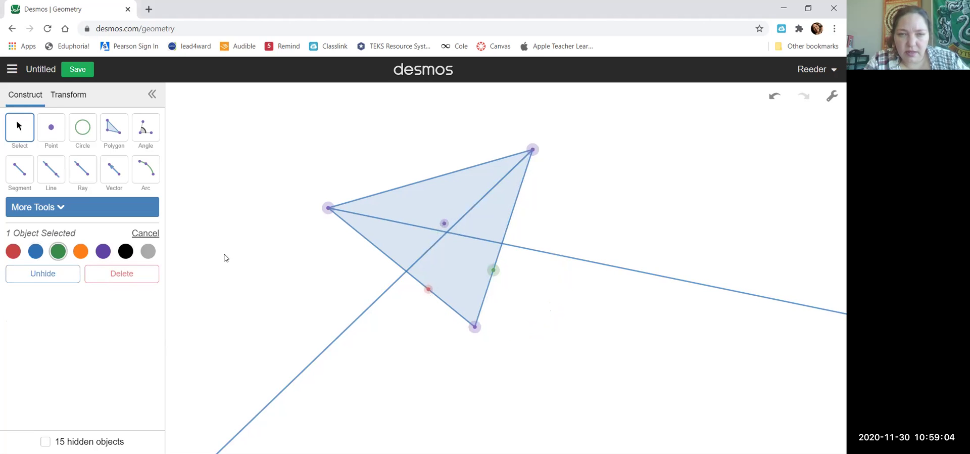
pyautogui.click(429, 290)
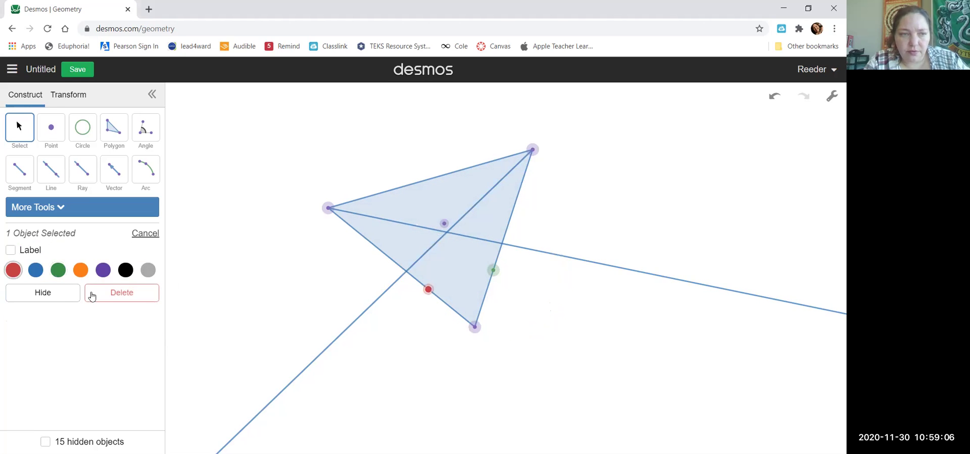
pyautogui.click(48, 295)
pyautogui.click(493, 270)
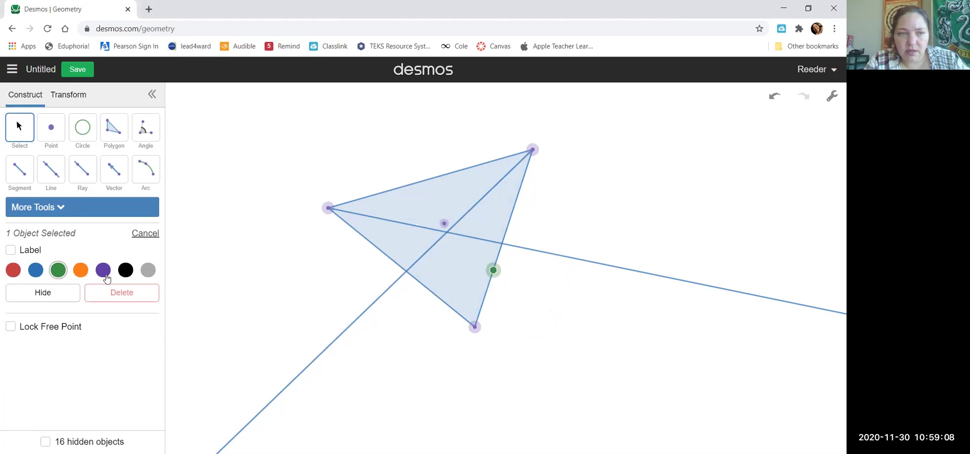
pyautogui.click(71, 293)
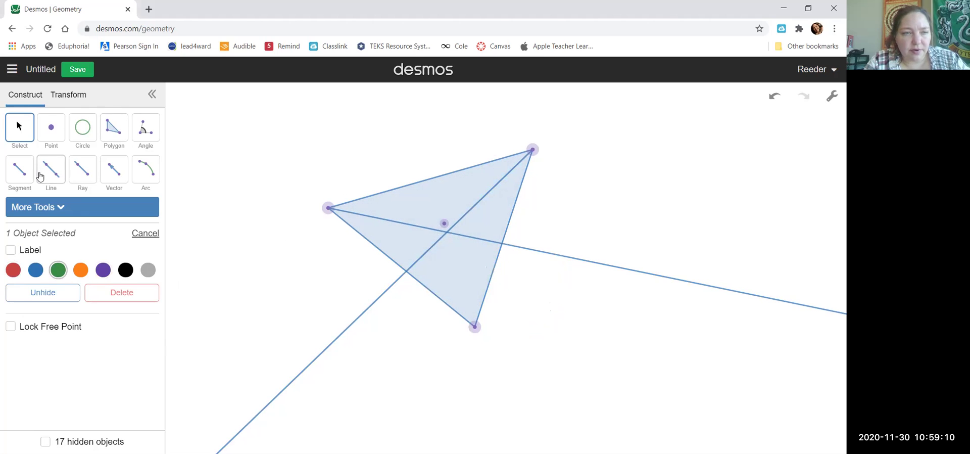
# Step: Draw the third bisector ray from the bottom vertex through the marked crossing, then hide that point
pyautogui.click(83, 172)
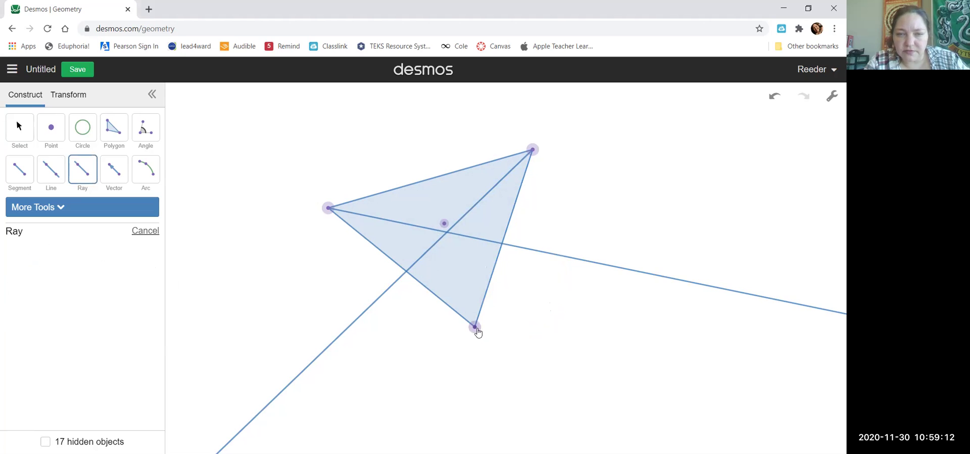
pyautogui.click(475, 327)
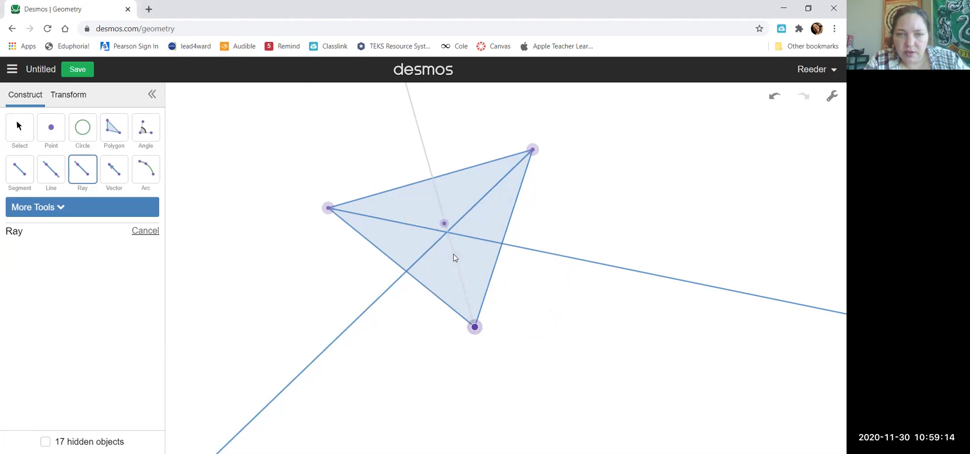
pyautogui.click(444, 224)
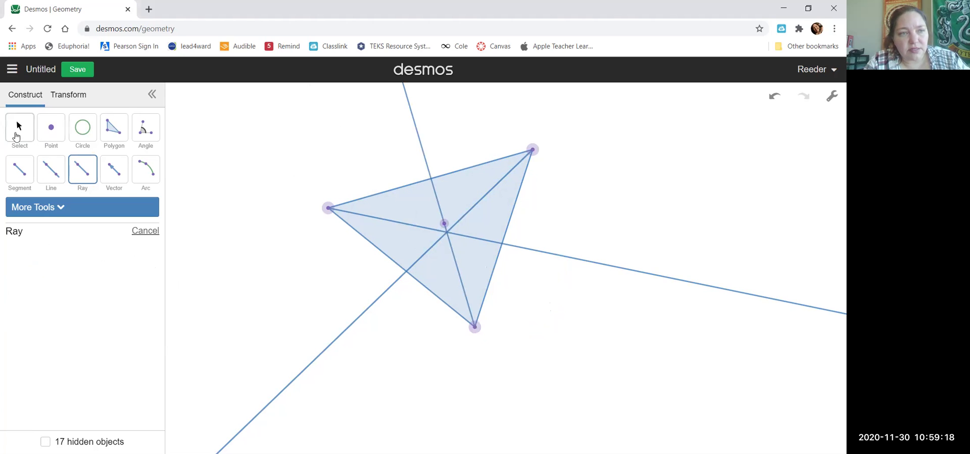
pyautogui.click(16, 135)
pyautogui.click(444, 226)
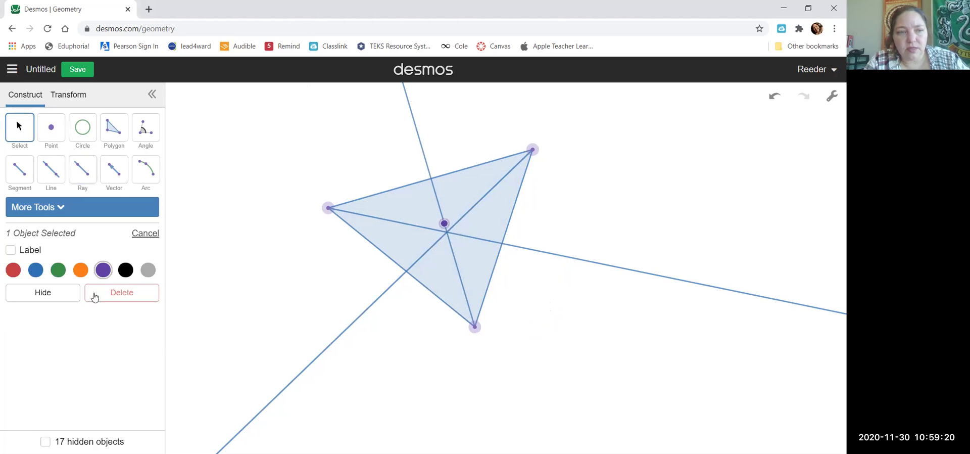
pyautogui.click(52, 296)
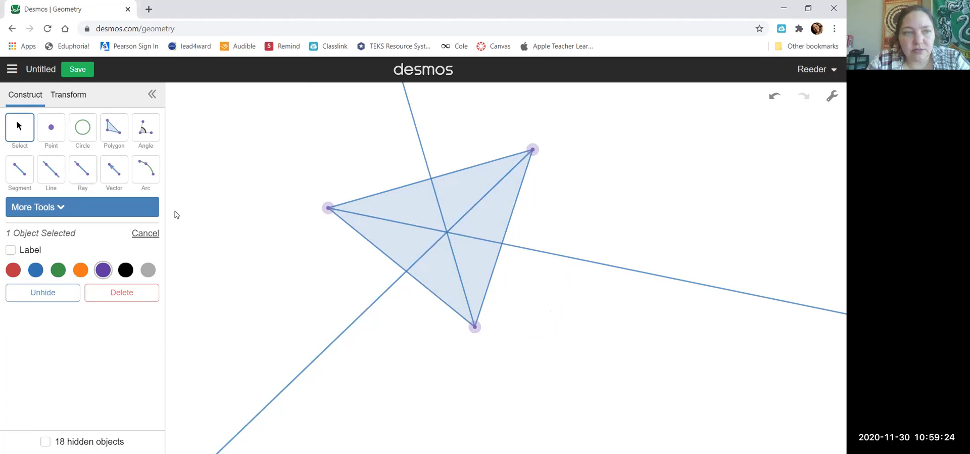
# Step: Place a point where the three rays meet and label it 'Incenter - ' followed by the author's name
pyautogui.click(51, 127)
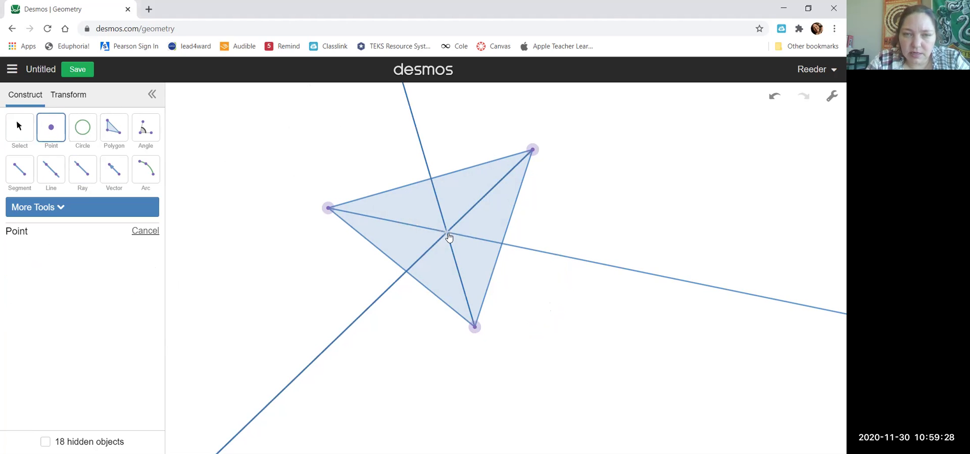
pyautogui.click(447, 232)
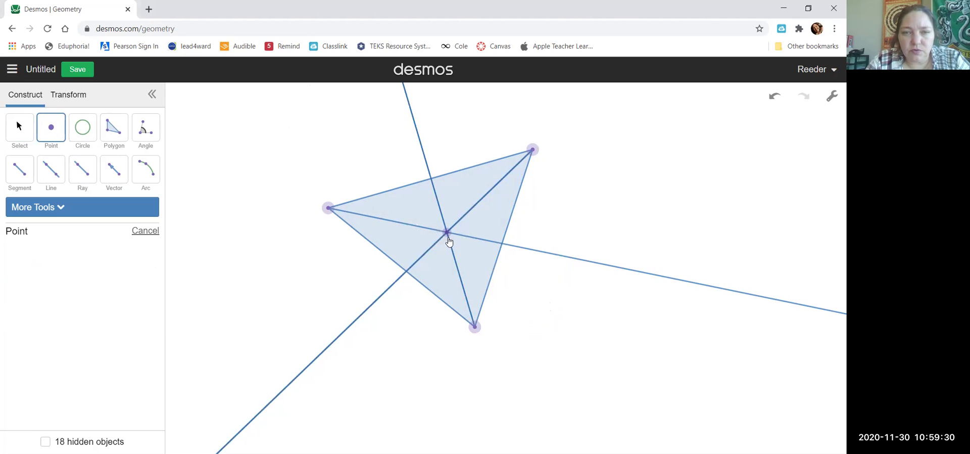
pyautogui.click(26, 132)
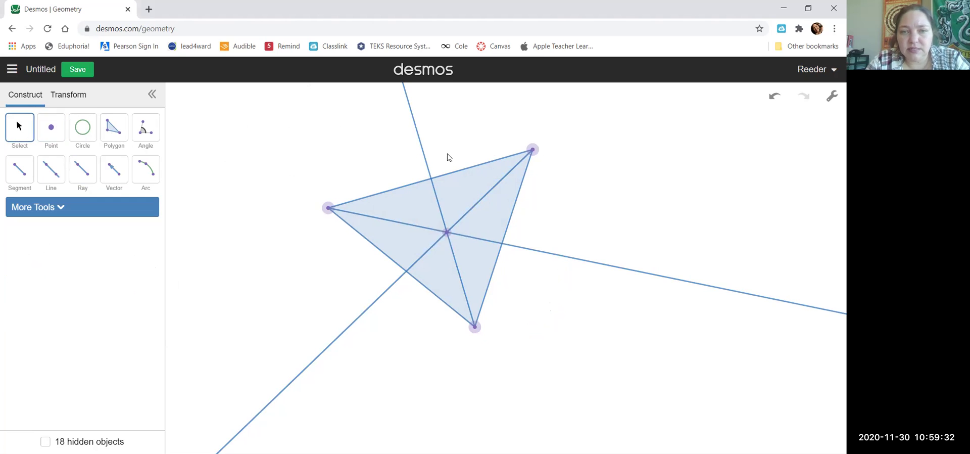
pyautogui.click(446, 233)
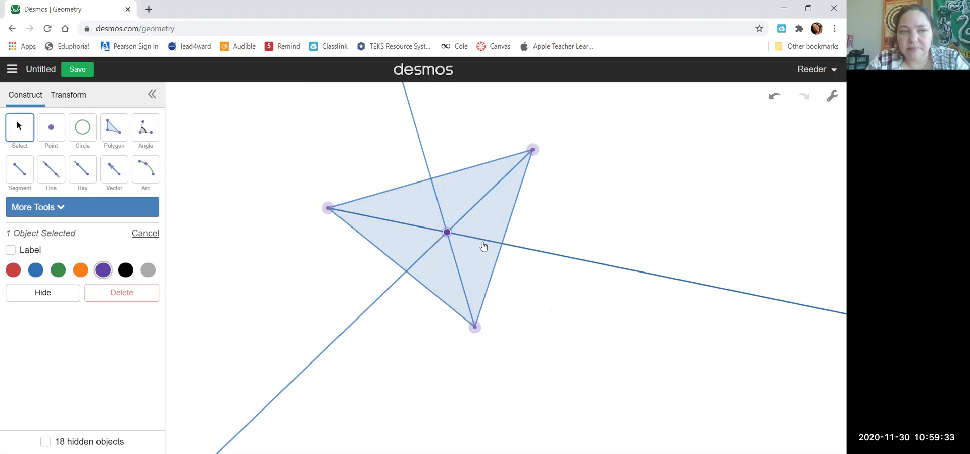
pyautogui.click(11, 250)
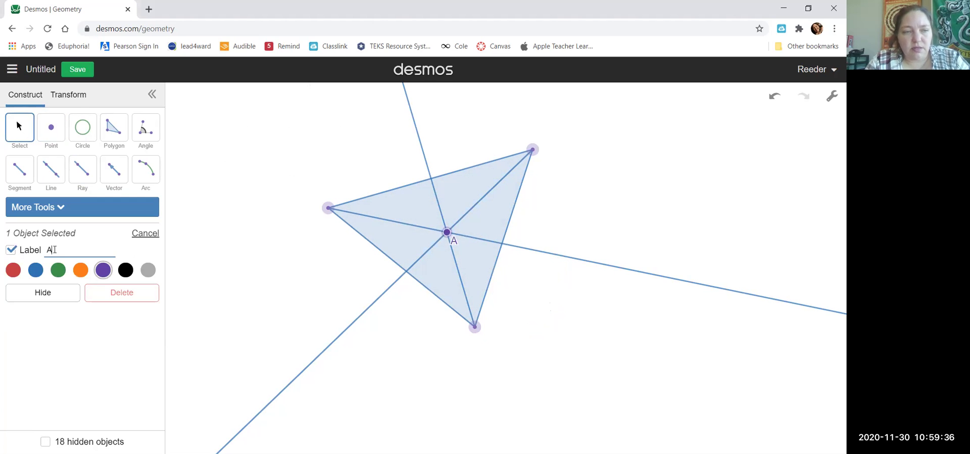
pyautogui.write('Inc')
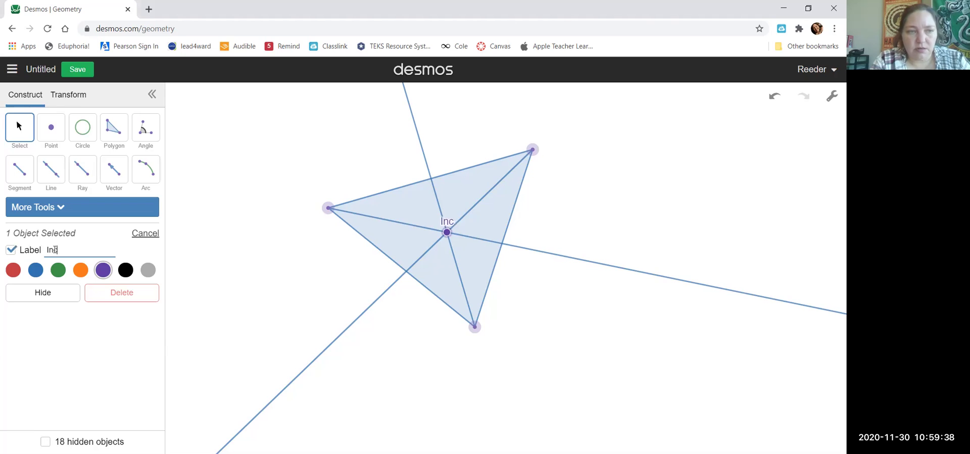
pyautogui.write('enter - Reeder')
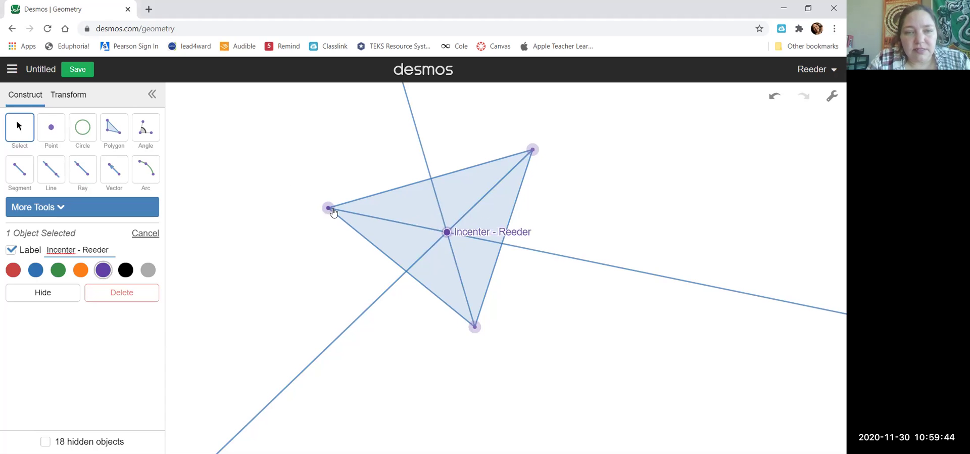
# Step: Drag the left vertex down and the top vertex right to reshape the triangle
pyautogui.moveTo(333, 212); pyautogui.dragTo(328, 249)
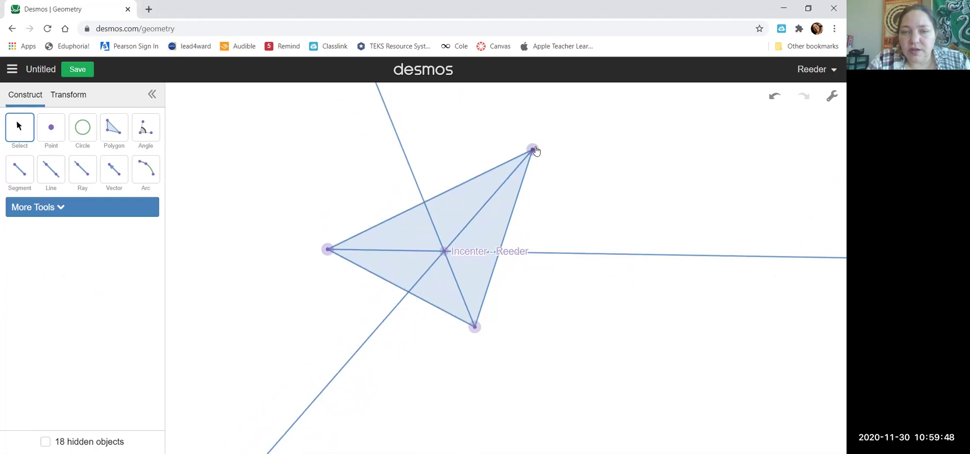
pyautogui.moveTo(536, 150); pyautogui.dragTo(573, 177)
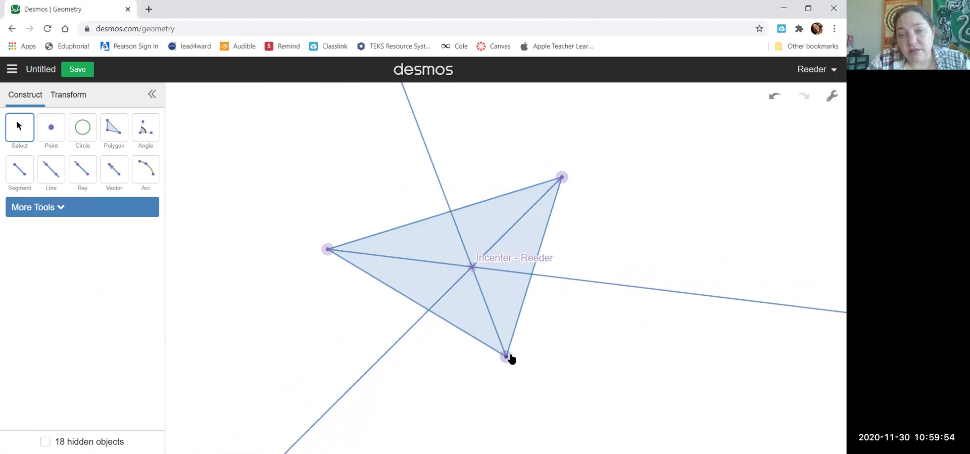